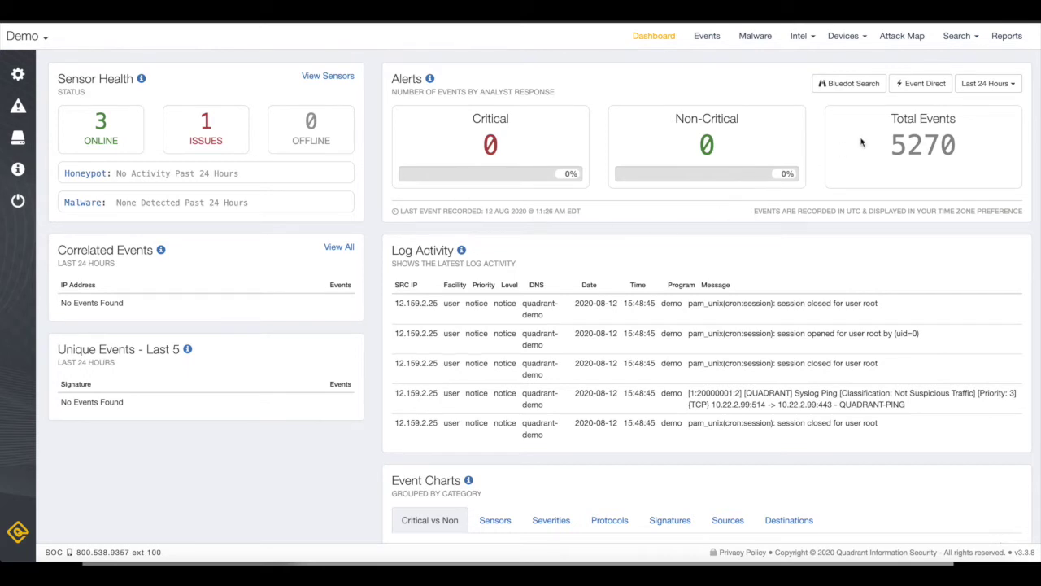
Open Kibana from the security console and set the Discover time range to the last 7 days
left_click(961, 38)
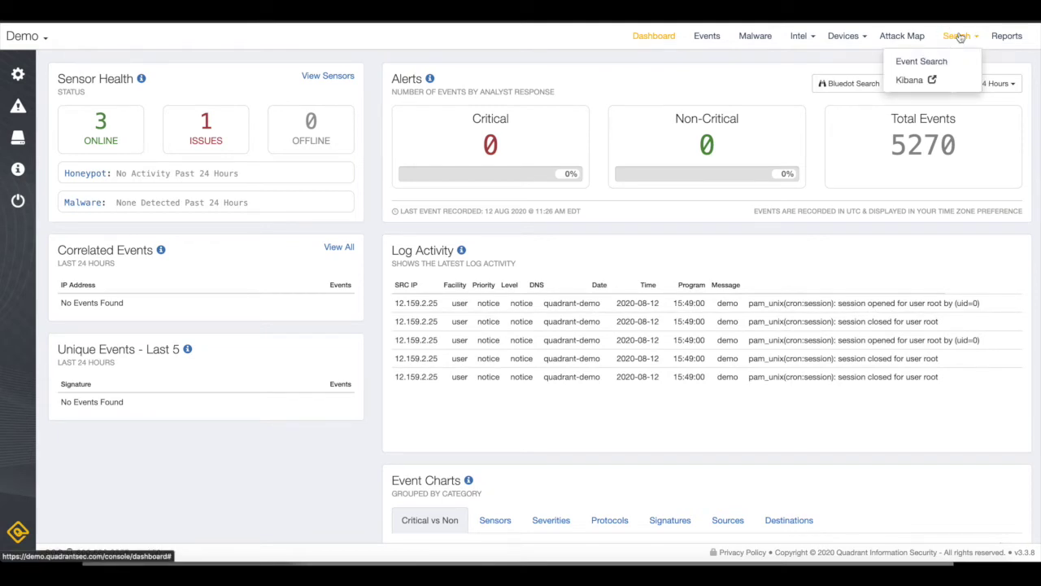
left_click(911, 82)
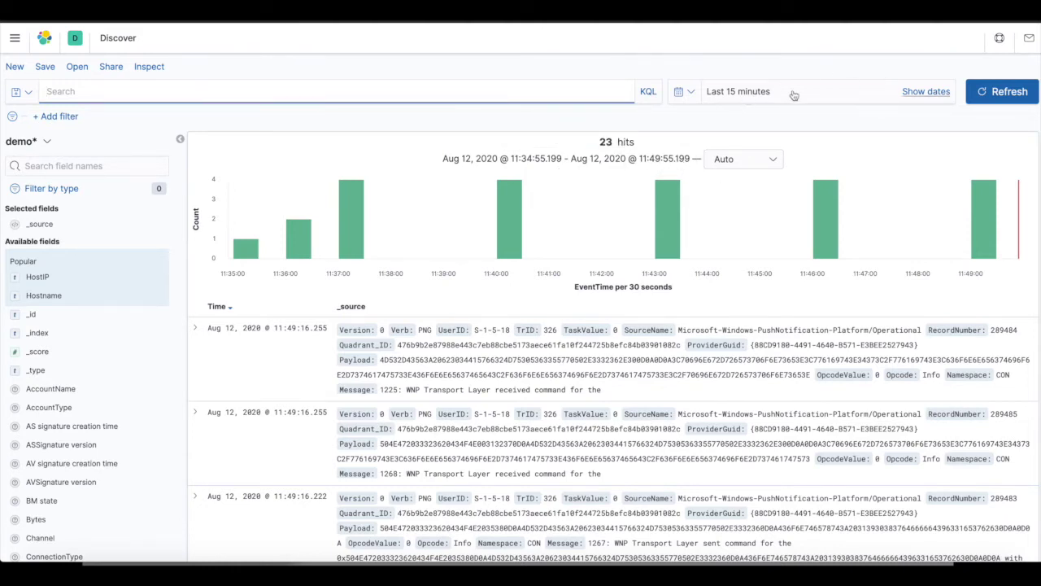
left_click(678, 92)
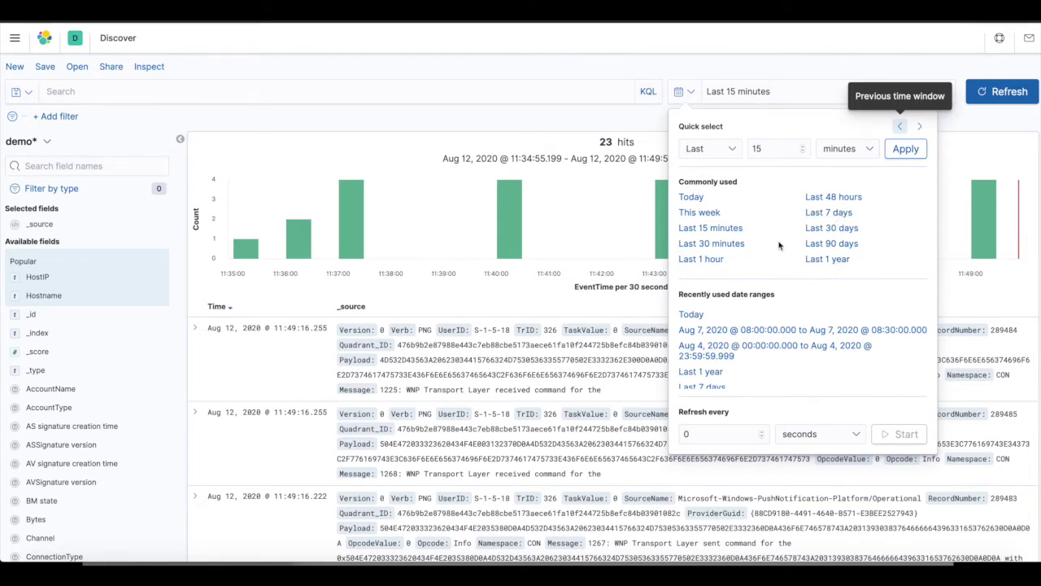
left_click(831, 212)
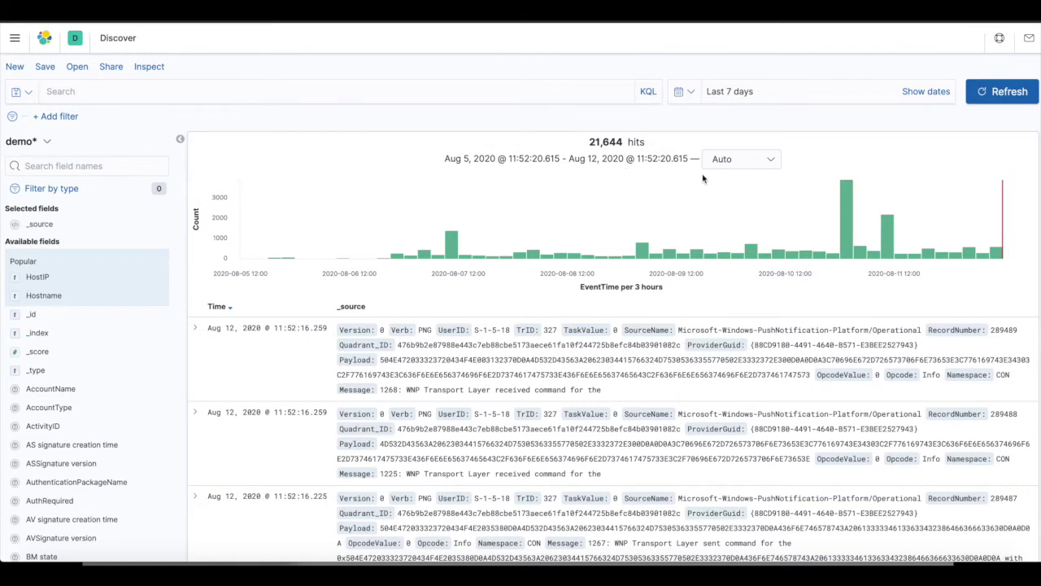
Examine the event counts of individual bars in the Discover histogram, including the tallest spike
mouse_move(699, 182)
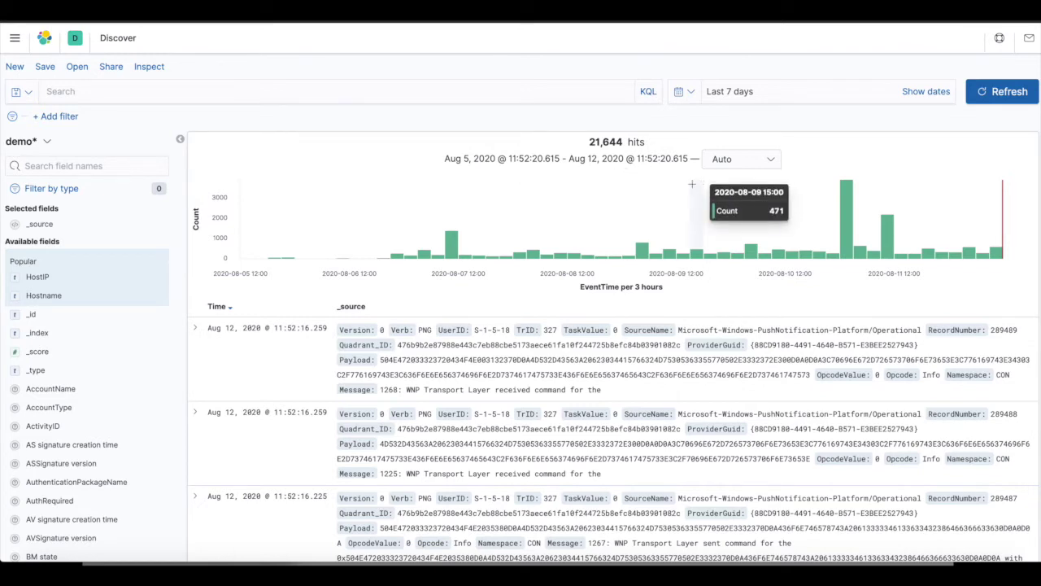
mouse_move(515, 244)
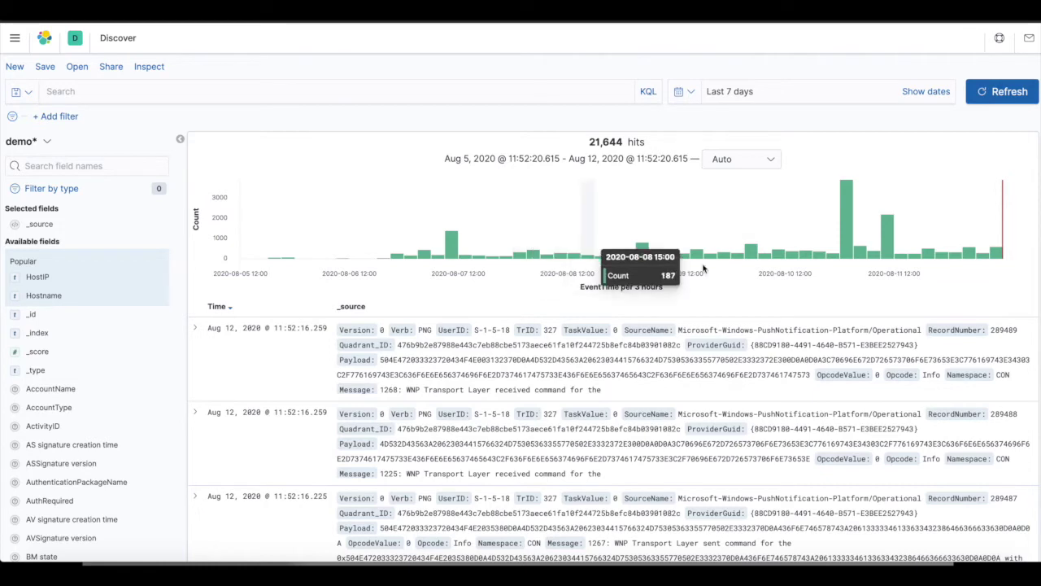
mouse_move(836, 234)
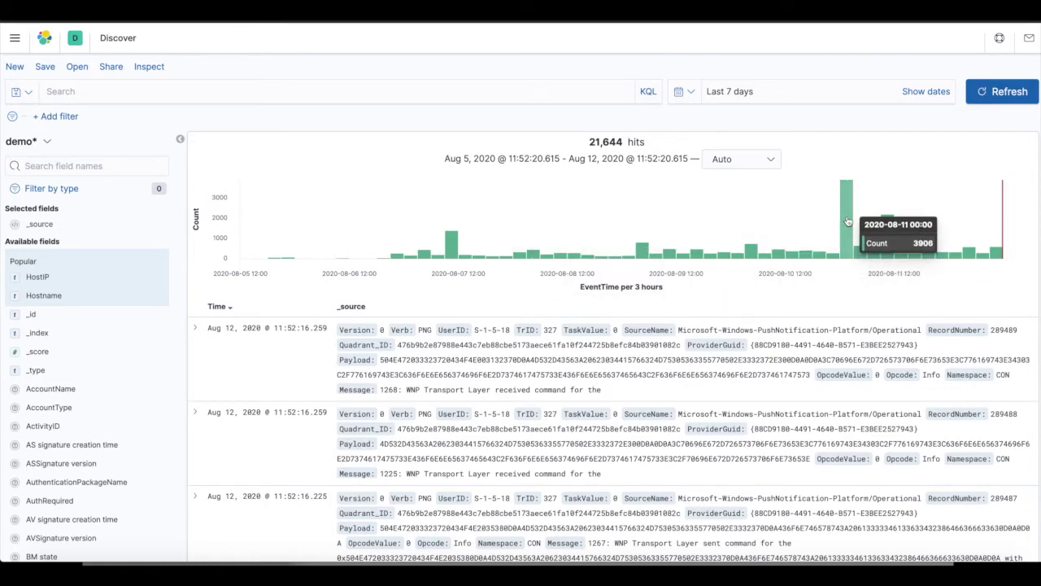
left_click(848, 221)
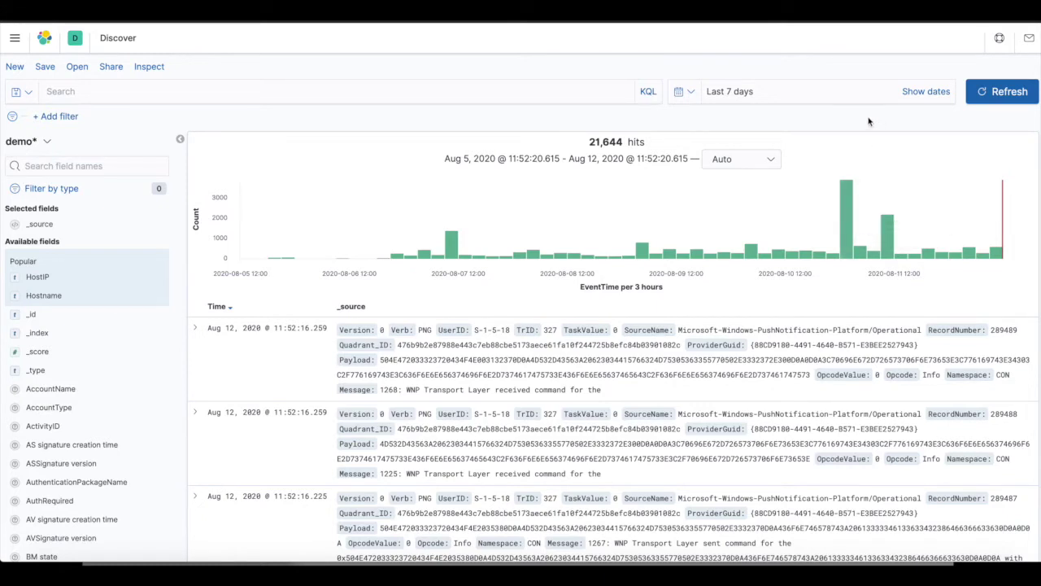
Set the start of the time range to the absolute date Aug 6, 2020 @ 00:00:00.000
left_click(931, 93)
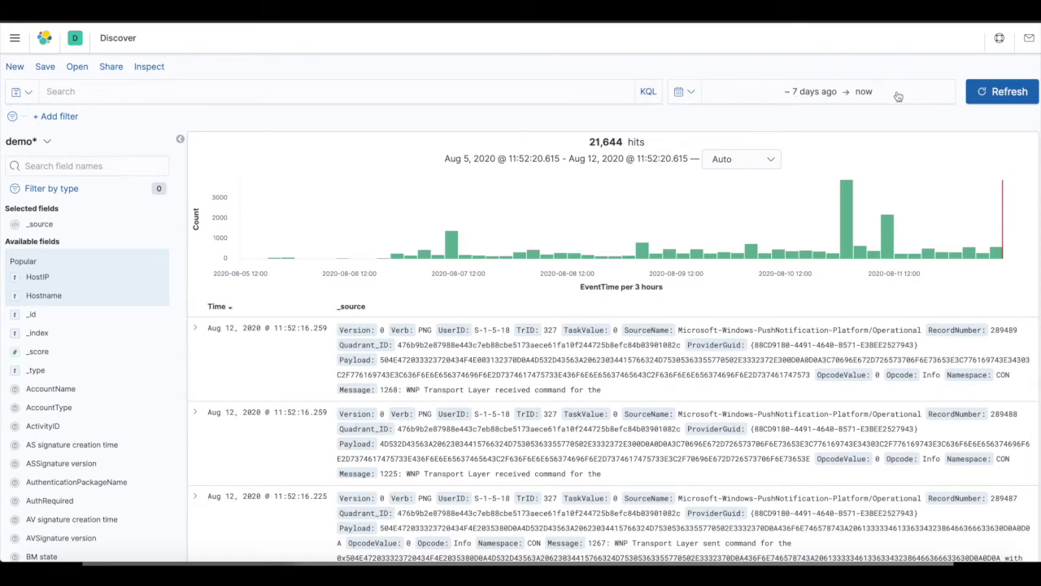
left_click(797, 92)
left_click(742, 120)
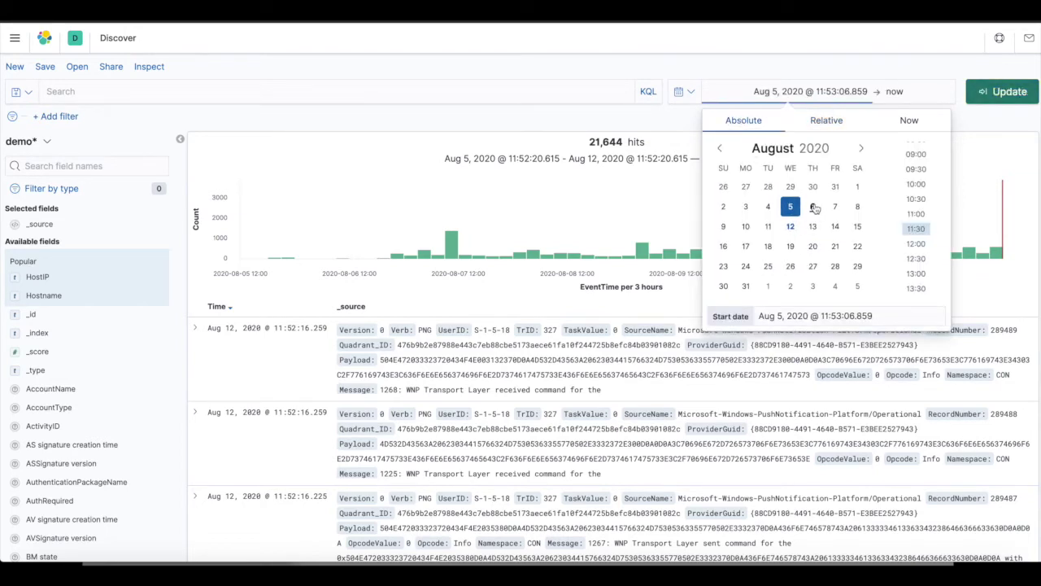
left_click(813, 207)
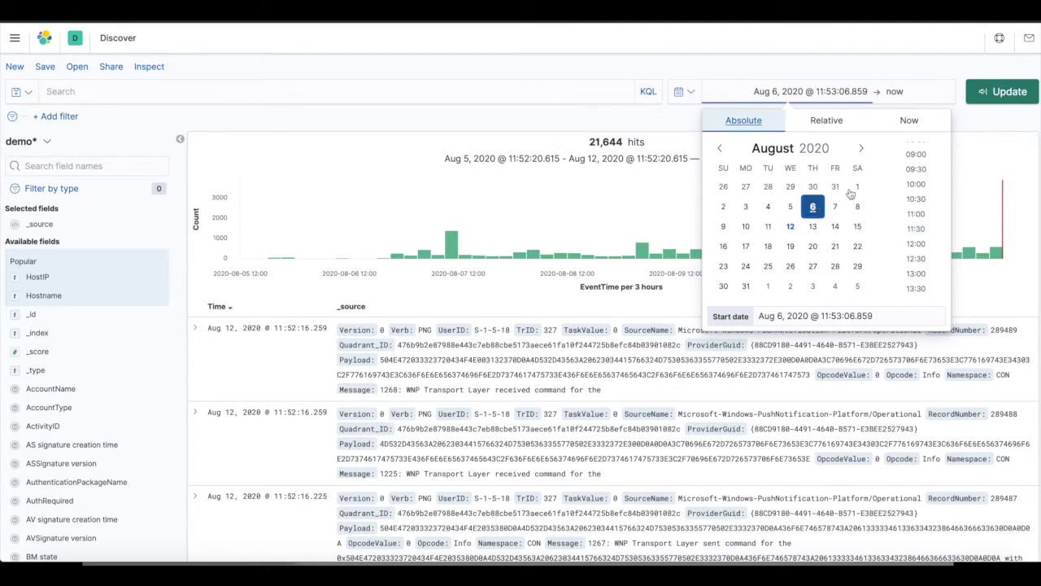
scroll(916, 237, "up", 5)
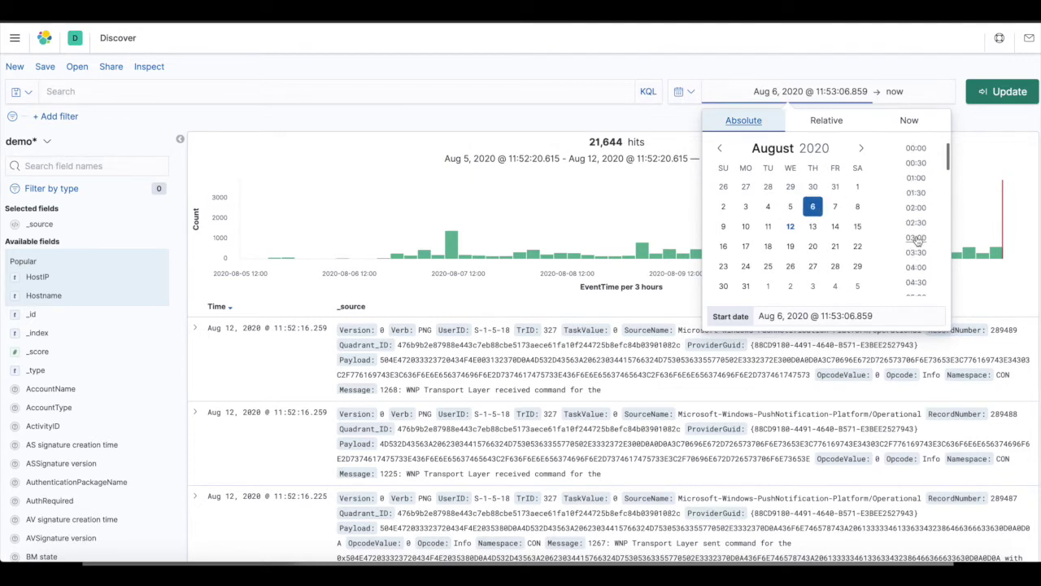
left_click(916, 148)
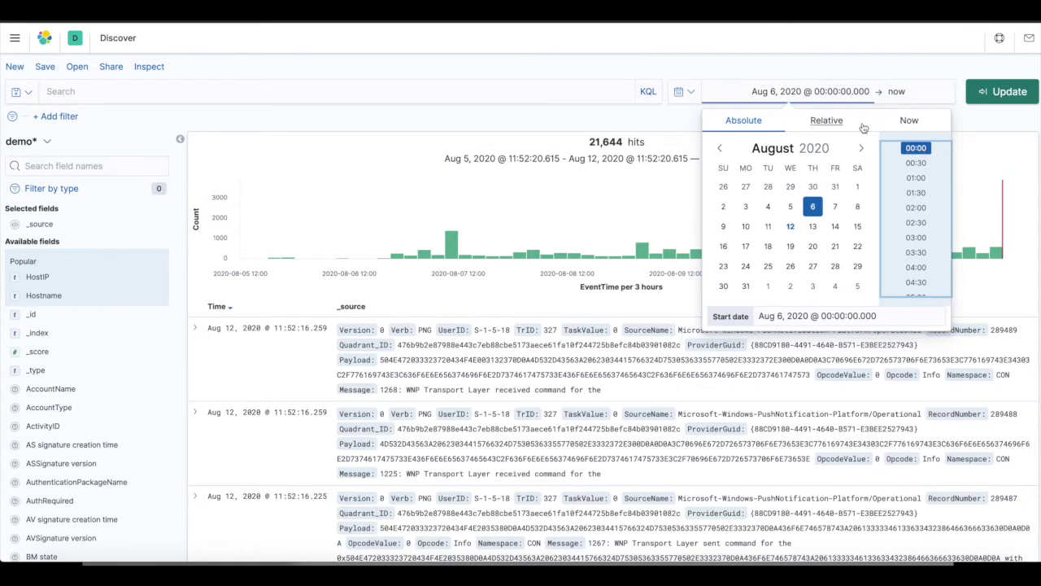
Set the end of the time range to the absolute date Aug 6, 2020 @ 23:30
left_click(897, 92)
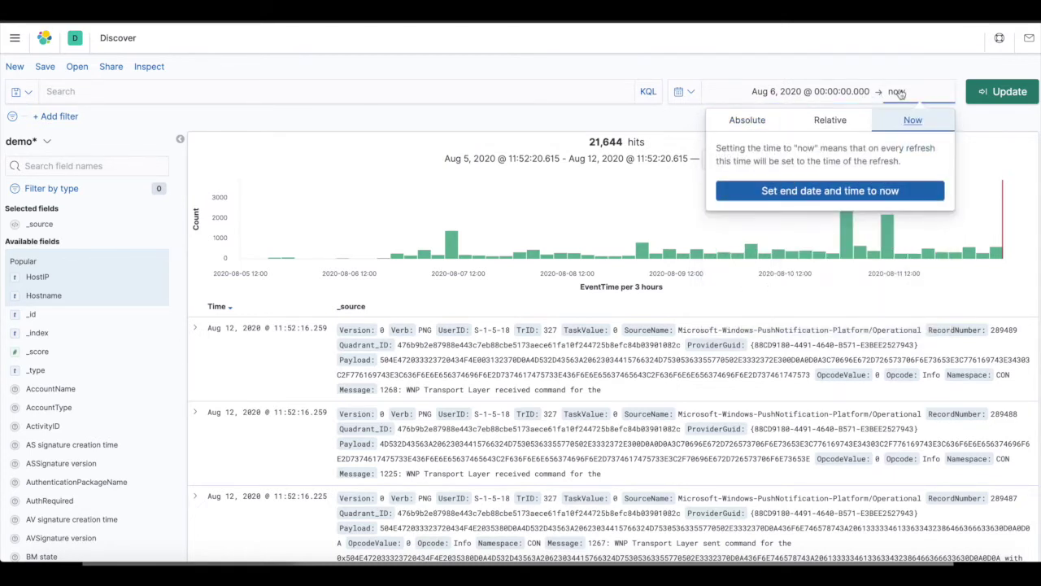
left_click(756, 121)
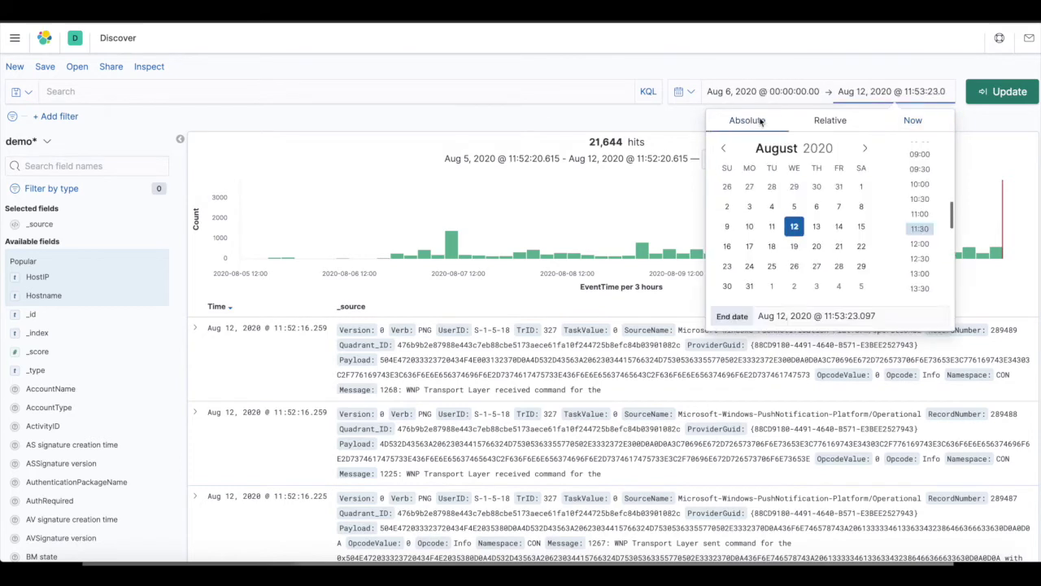
double_click(817, 206)
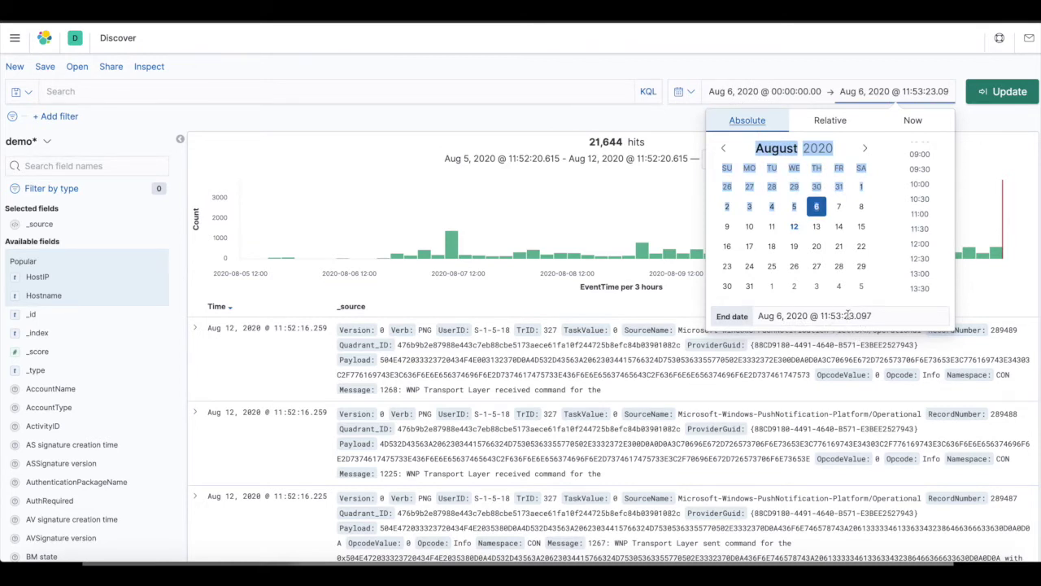
scroll(910, 224, "down", 5)
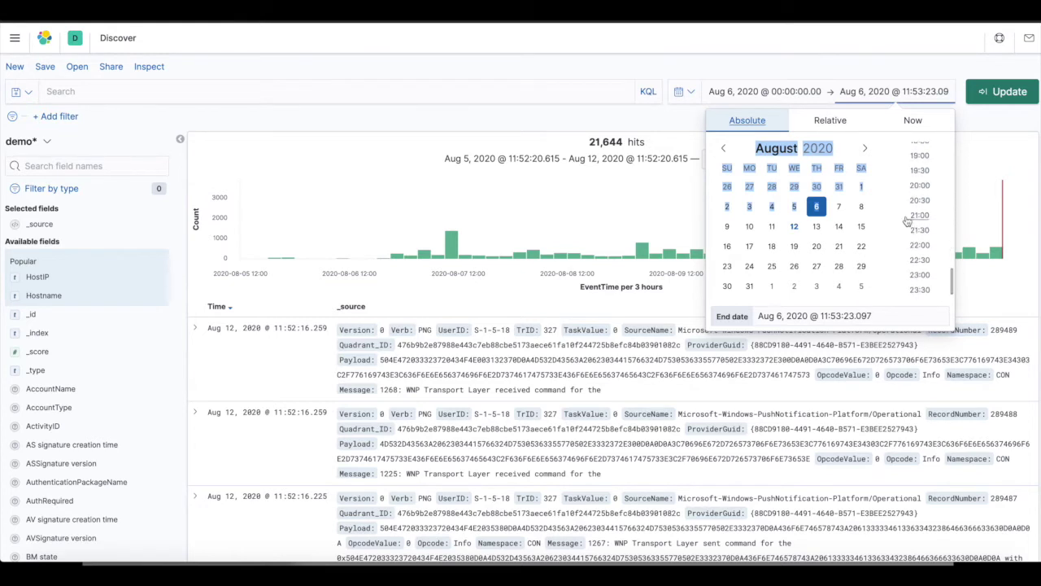
left_click(919, 291)
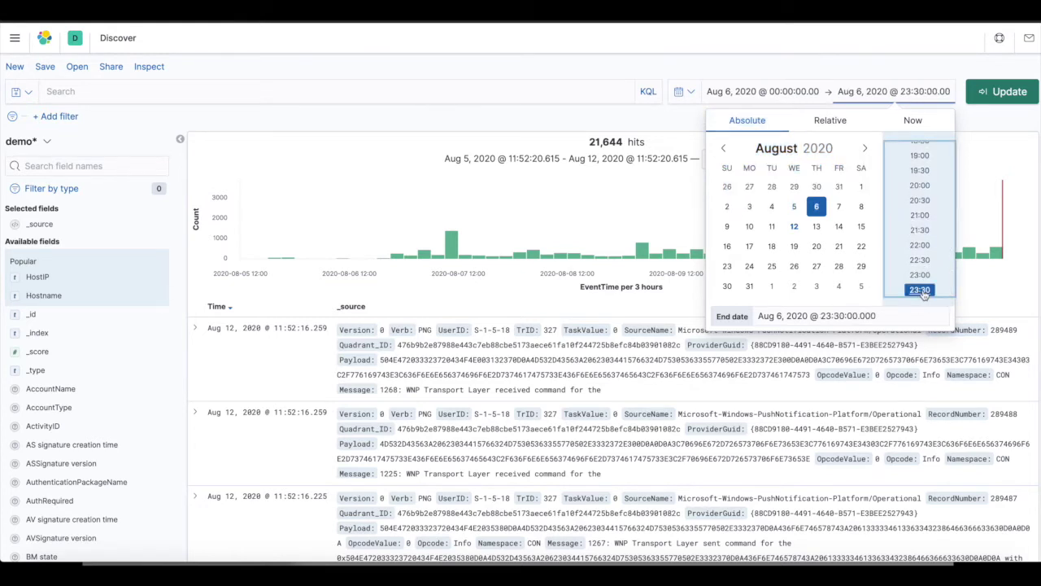
Change the end time to 23:59:59.000 and update the results for the custom date range
left_click(840, 315)
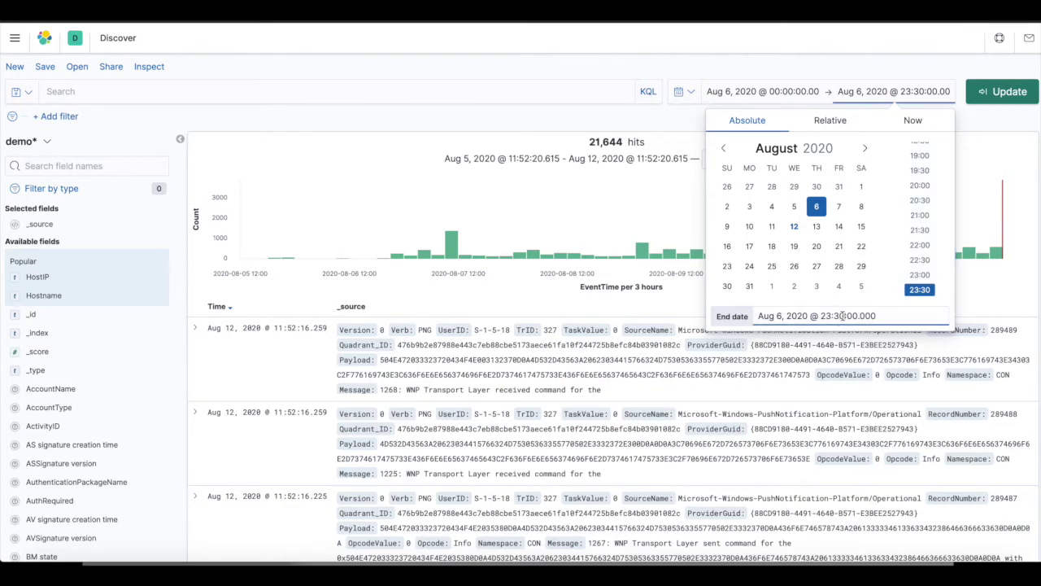
key("BackSpace")
key("BackSpace")
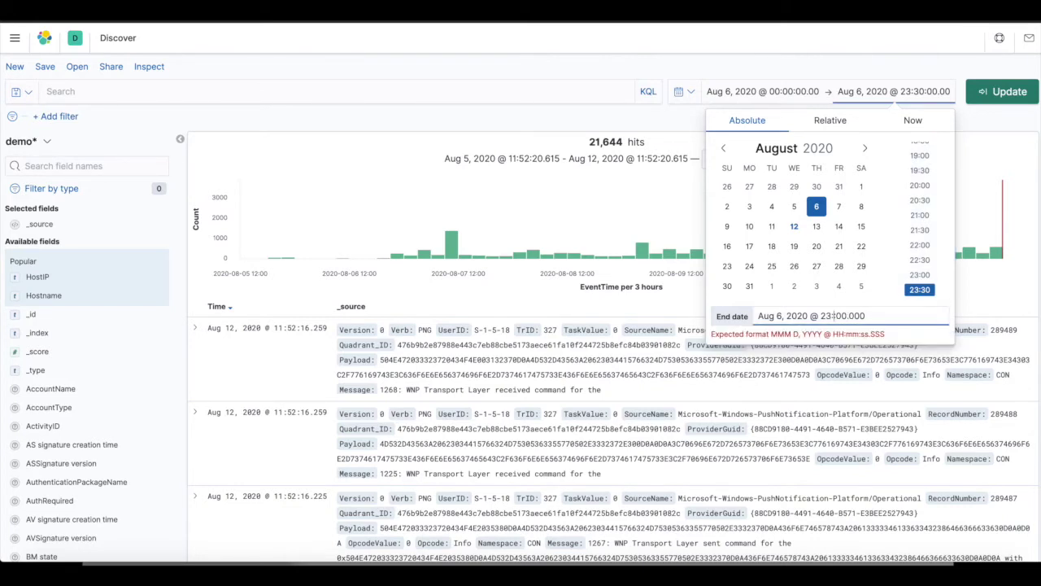
type("59:")
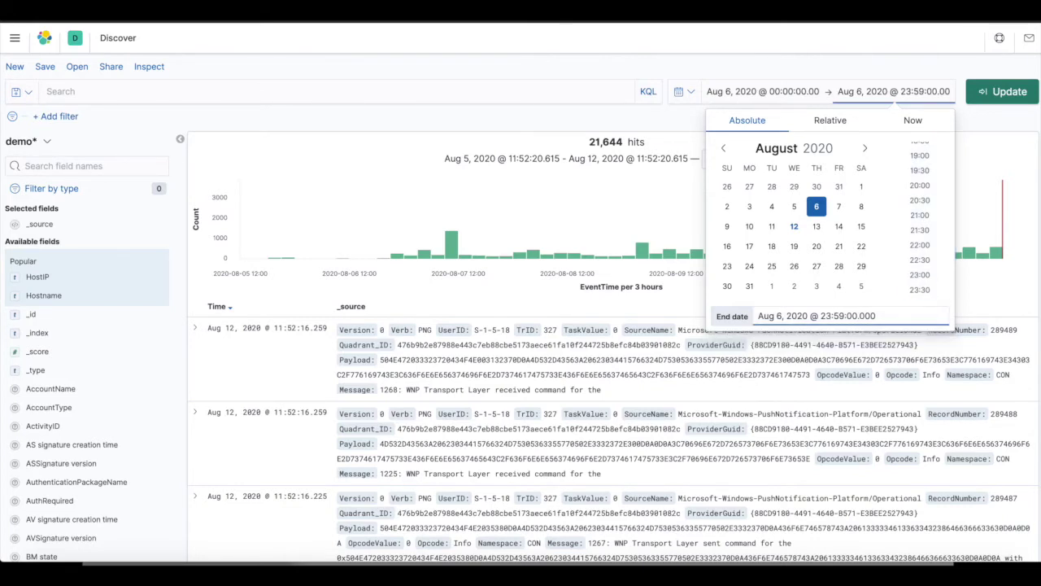
left_click(856, 317)
key("BackSpace")
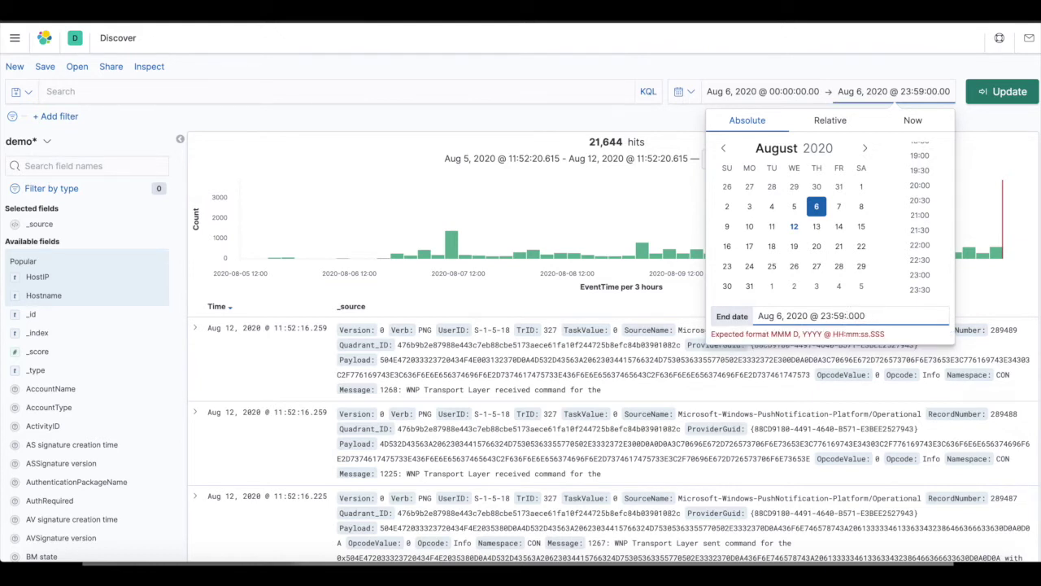
type("59.")
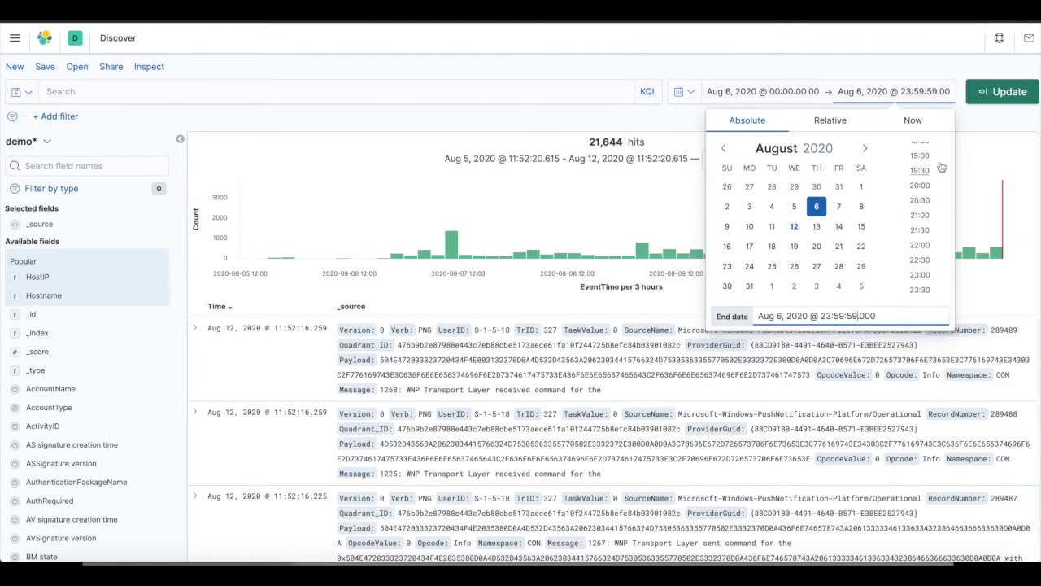
left_click(1009, 91)
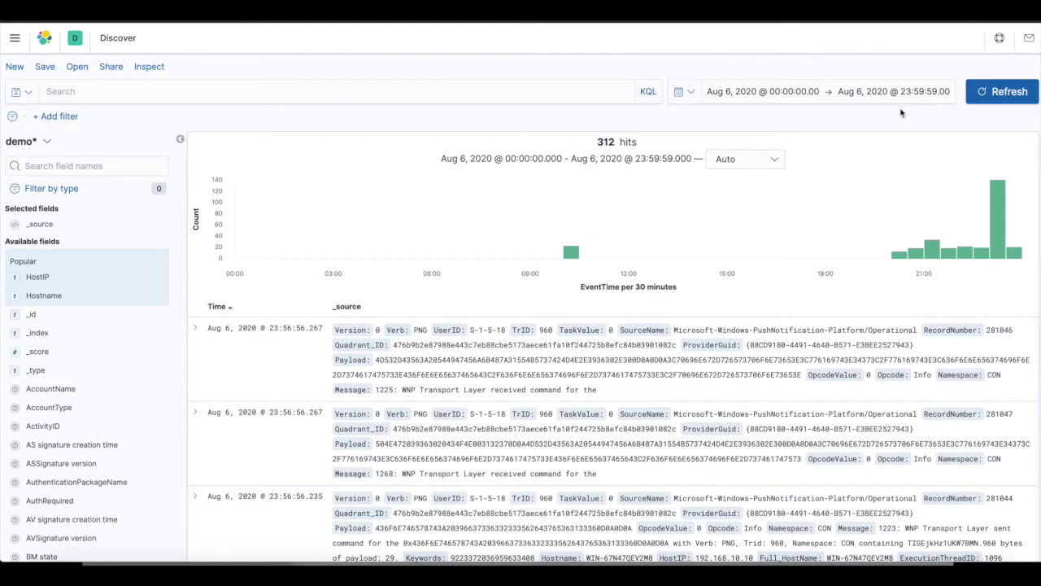
Set the time range to Today and load the events of the suricata_http* index pattern
left_click(679, 92)
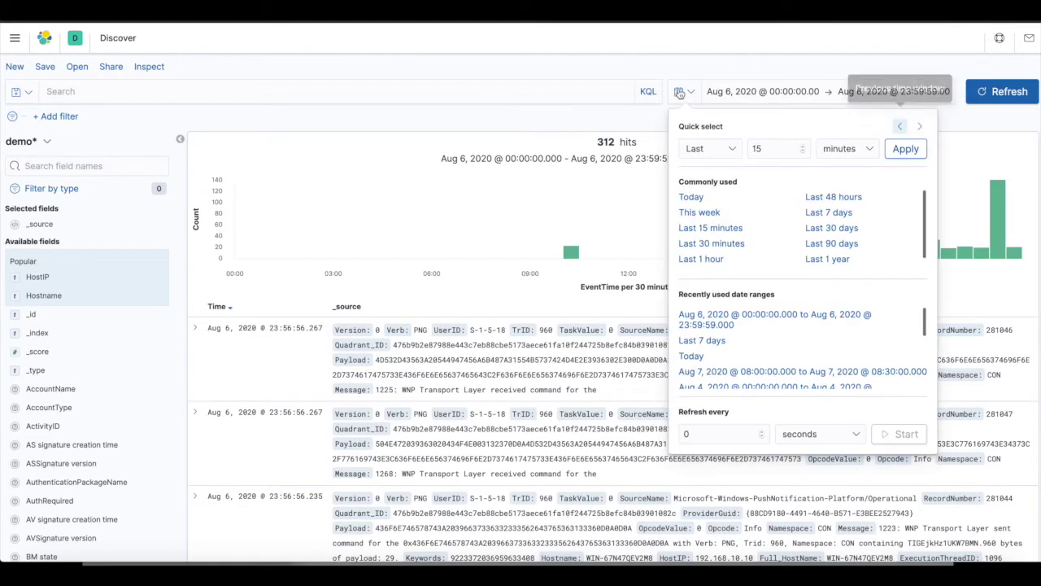
left_click(691, 198)
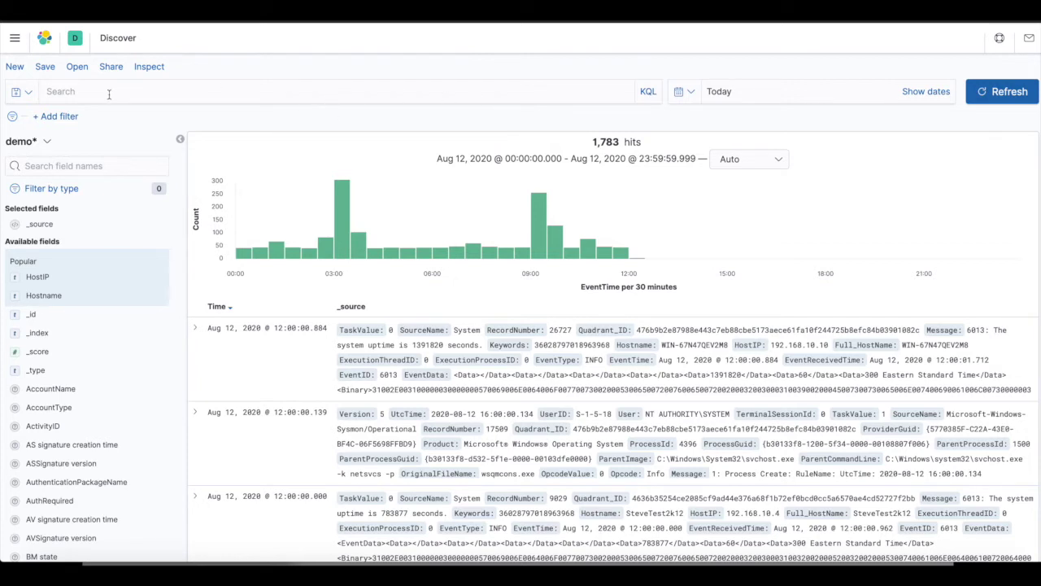
left_click(24, 142)
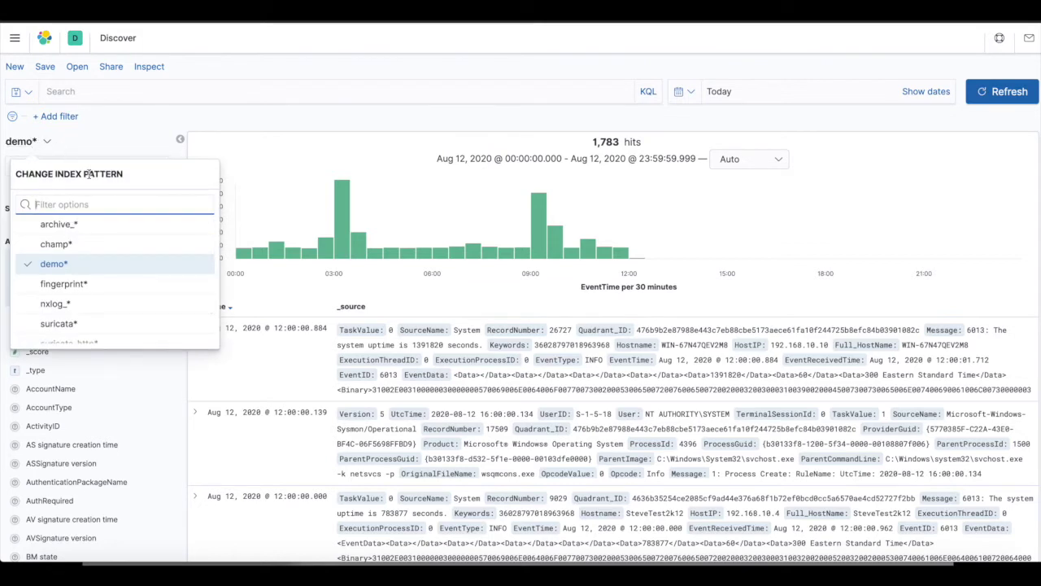
scroll(86, 281, "down", 2)
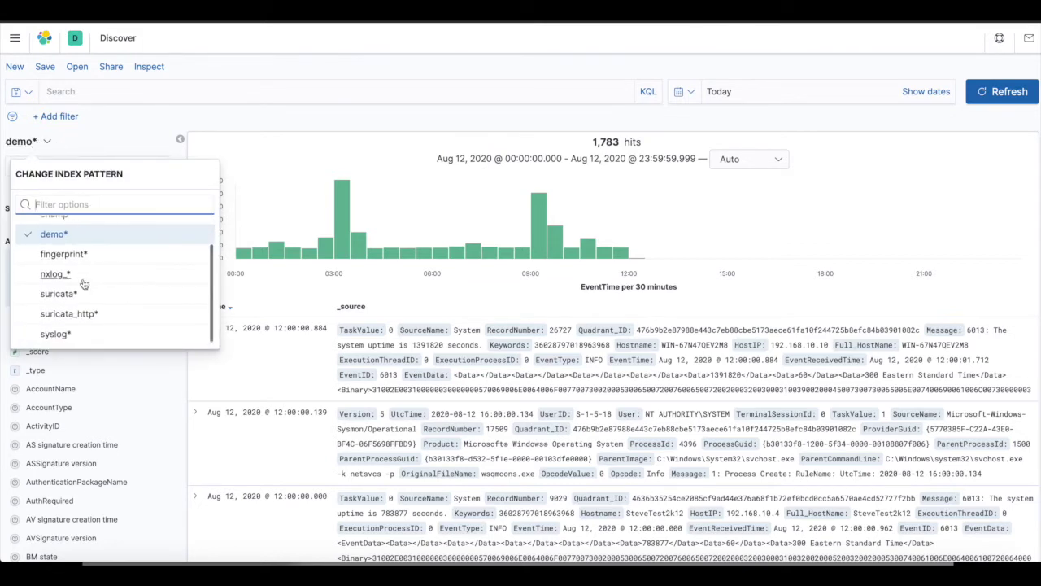
left_click(68, 314)
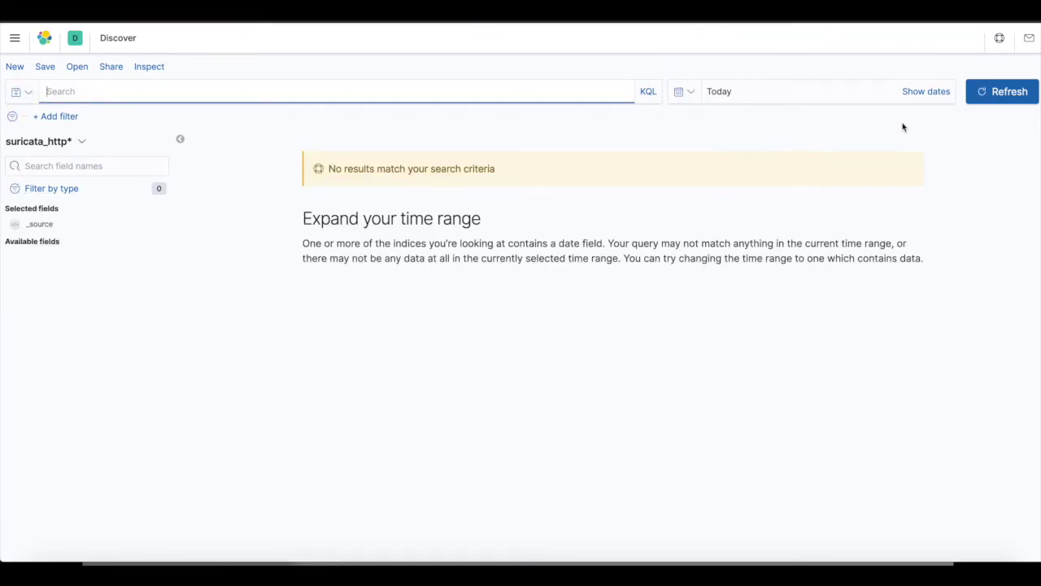
left_click(1006, 94)
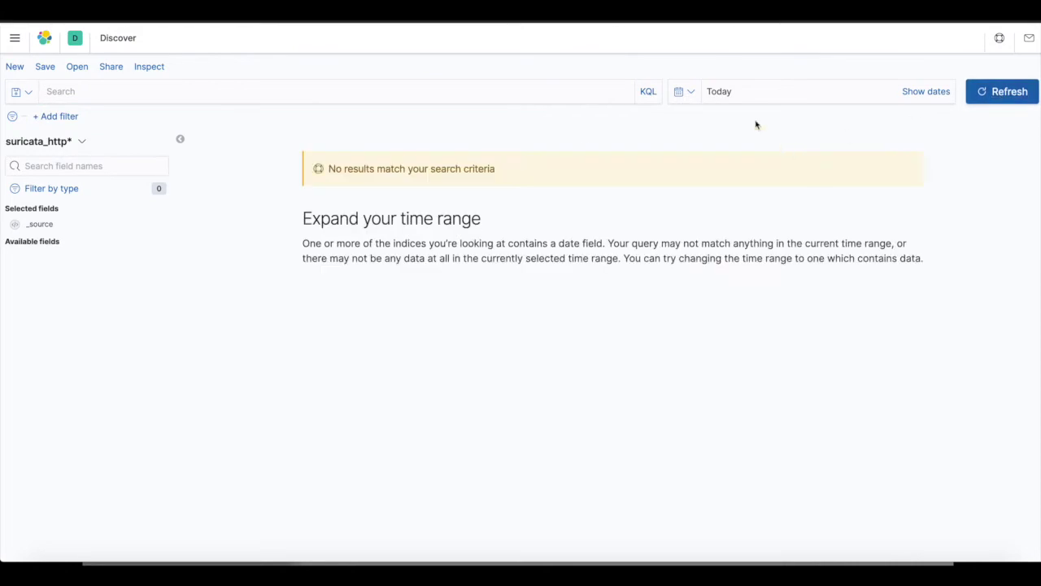
Set the time range to This week and look through the available fields of the suricata_http* index pattern
left_click(683, 92)
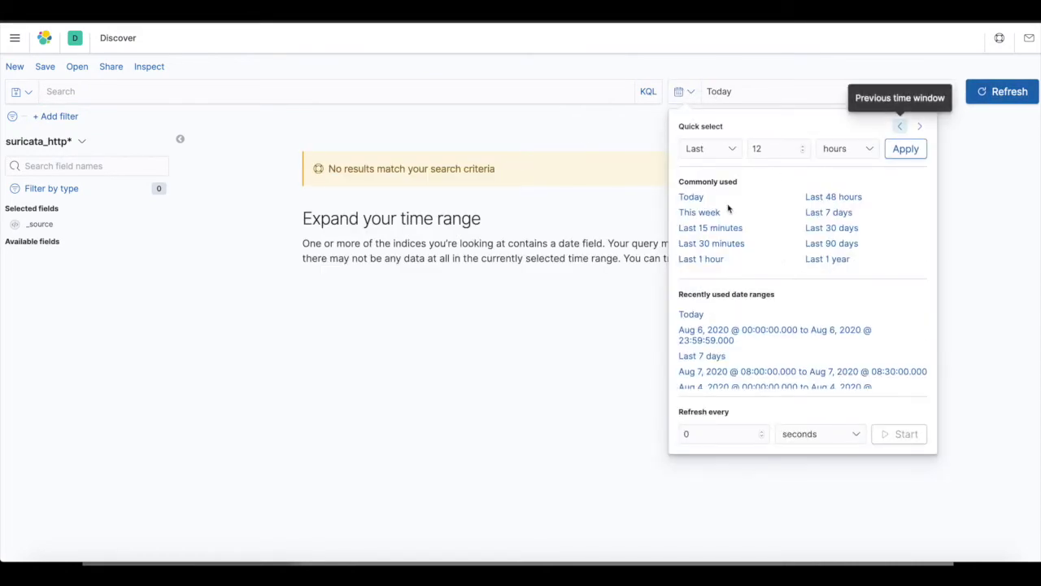
left_click(701, 212)
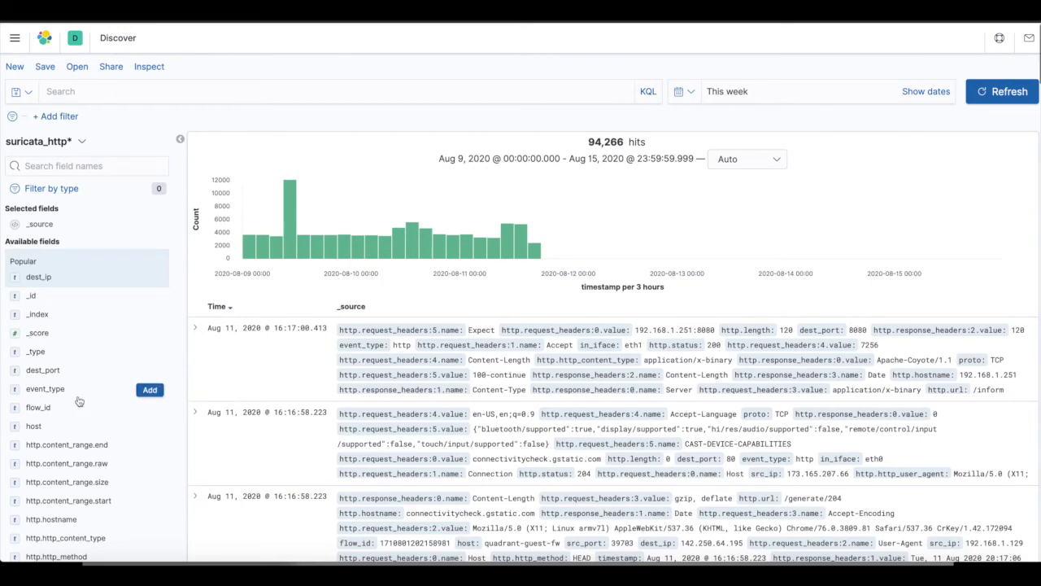
scroll(79, 401, "down", 5)
scroll(79, 401, "down", 7)
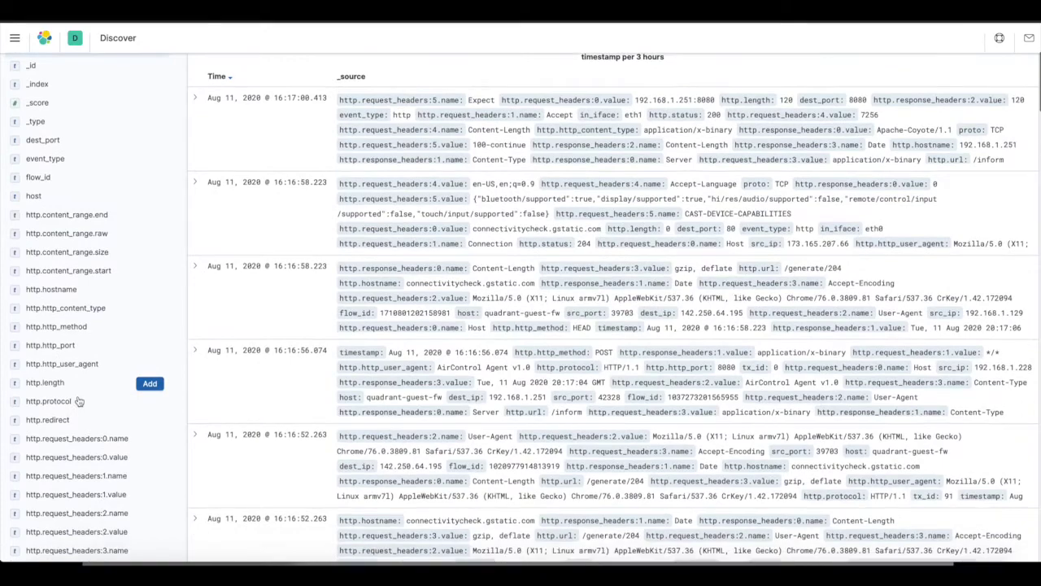
scroll(79, 401, "down", 2)
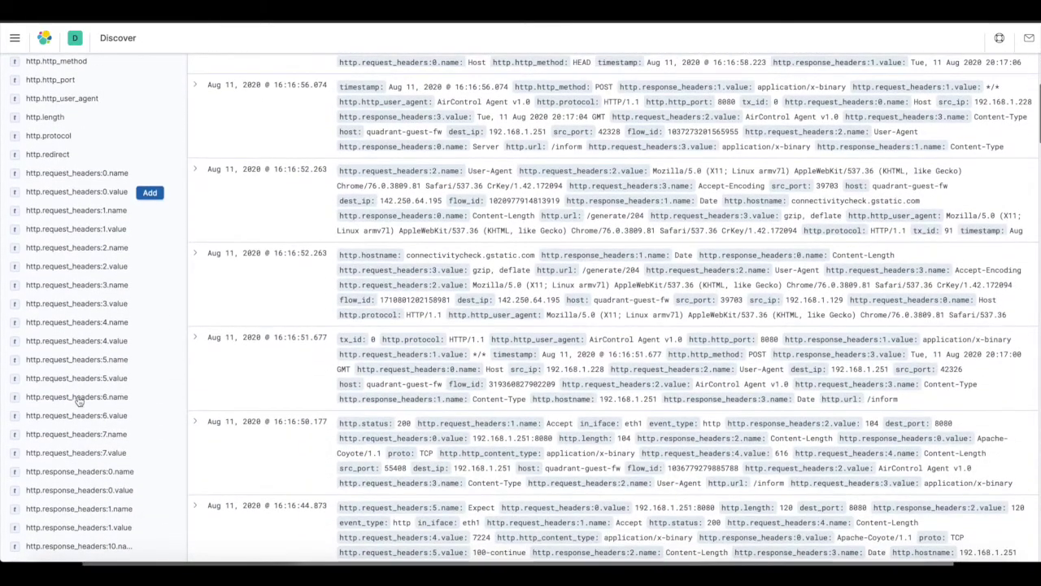
scroll(77, 399, "up", 15)
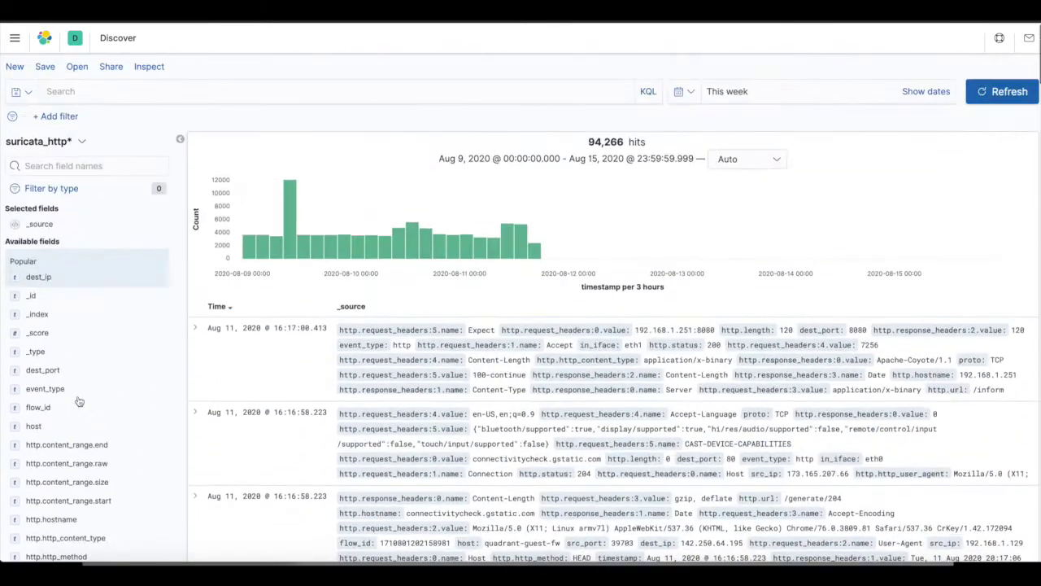
Show the top values of the dest_ip field and copy the address 142.250.64.195
left_click(40, 277)
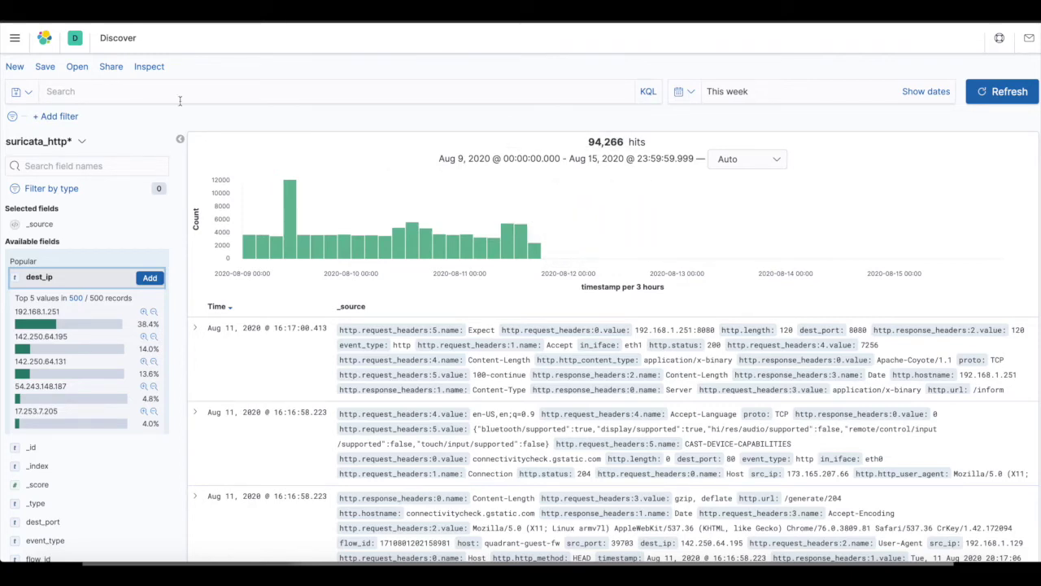
left_click(108, 91)
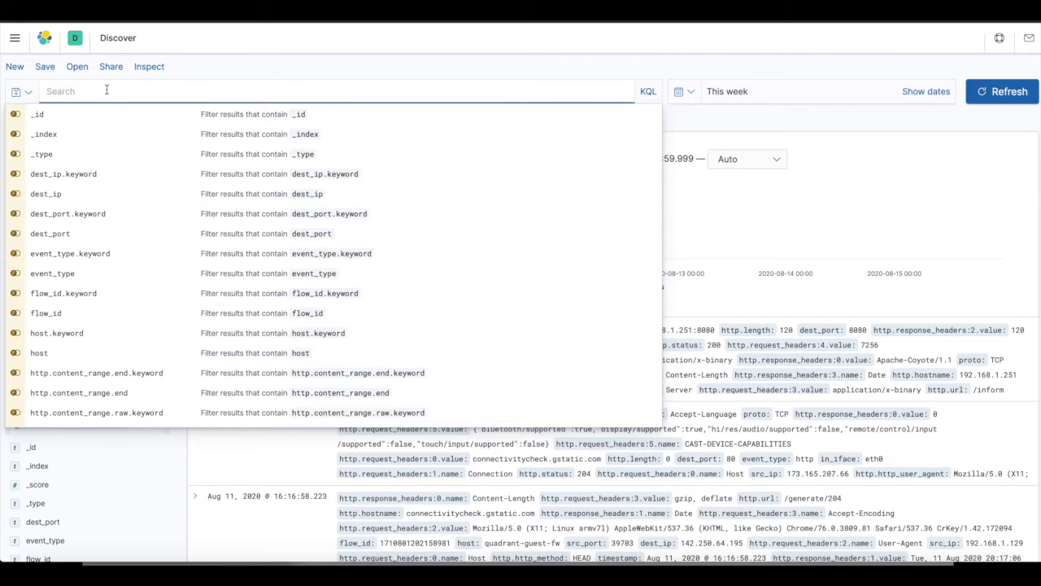
left_click(686, 201)
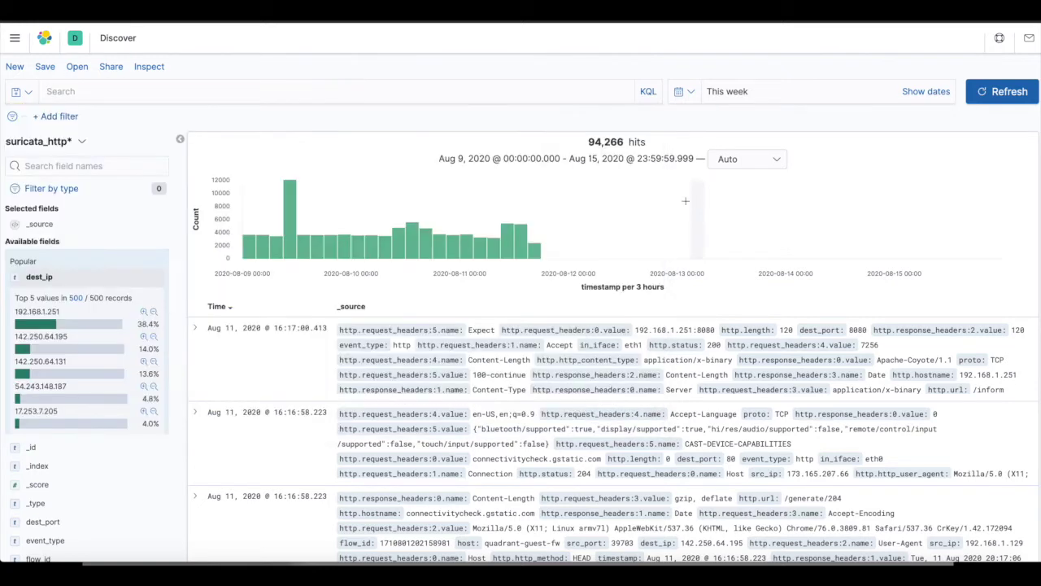
left_click(14, 334)
left_click_drag(15, 333, 51, 340)
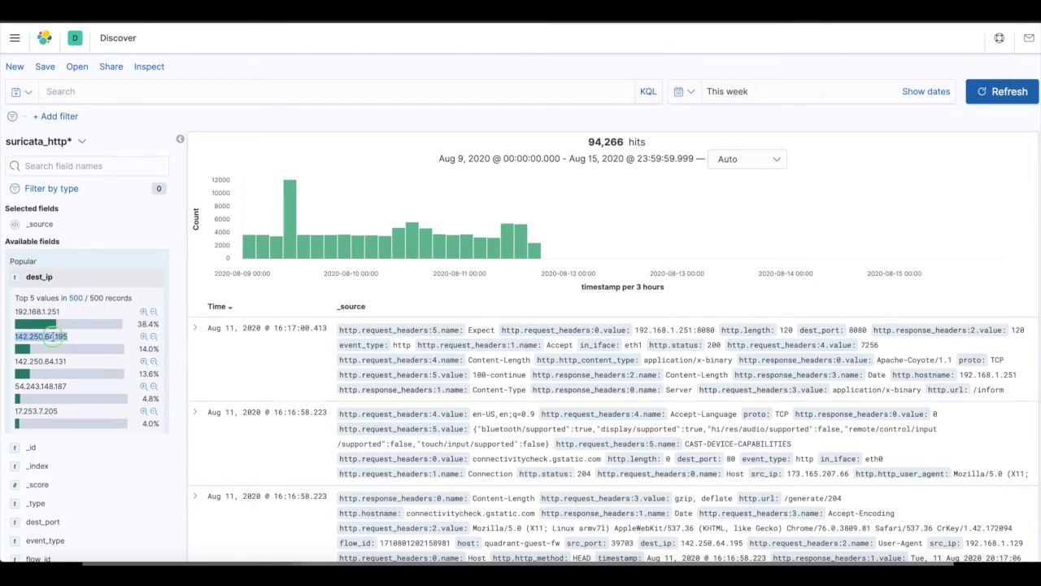
right_click(53, 336)
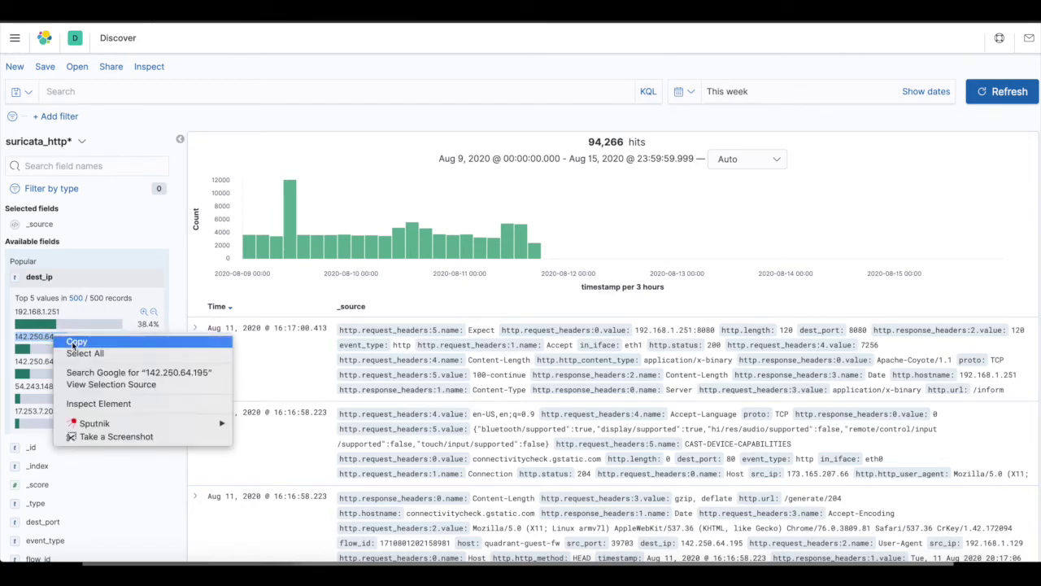
left_click(75, 341)
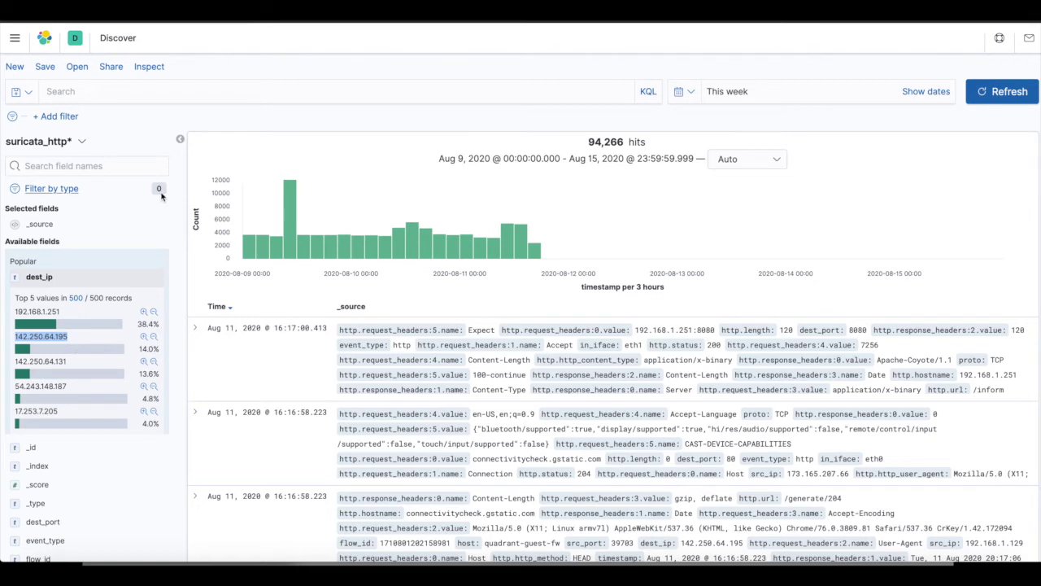
Add a filter where dest_ip is 142.250.64.195 and look through the matching events
left_click(61, 116)
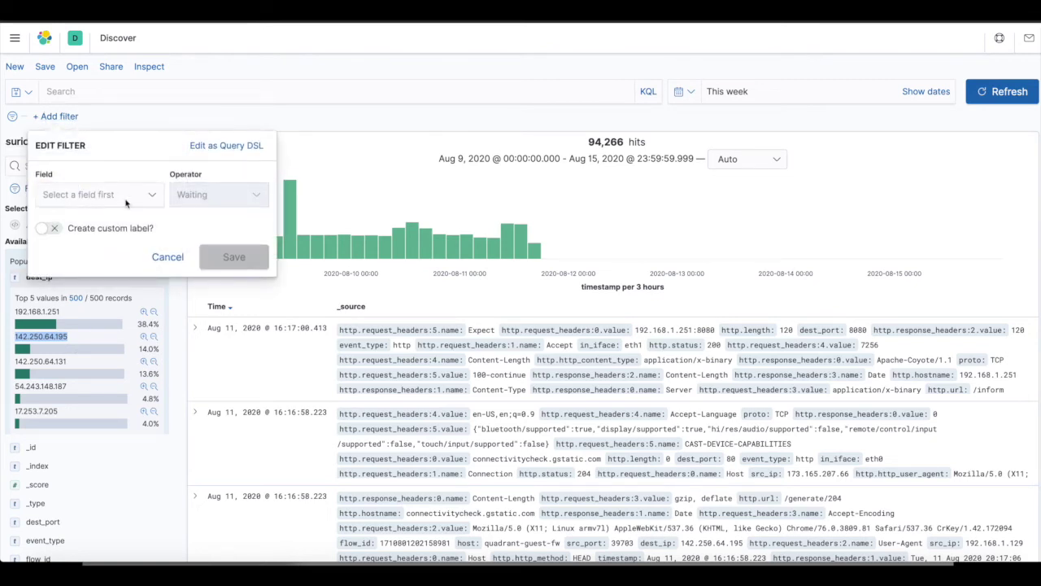
left_click(133, 198)
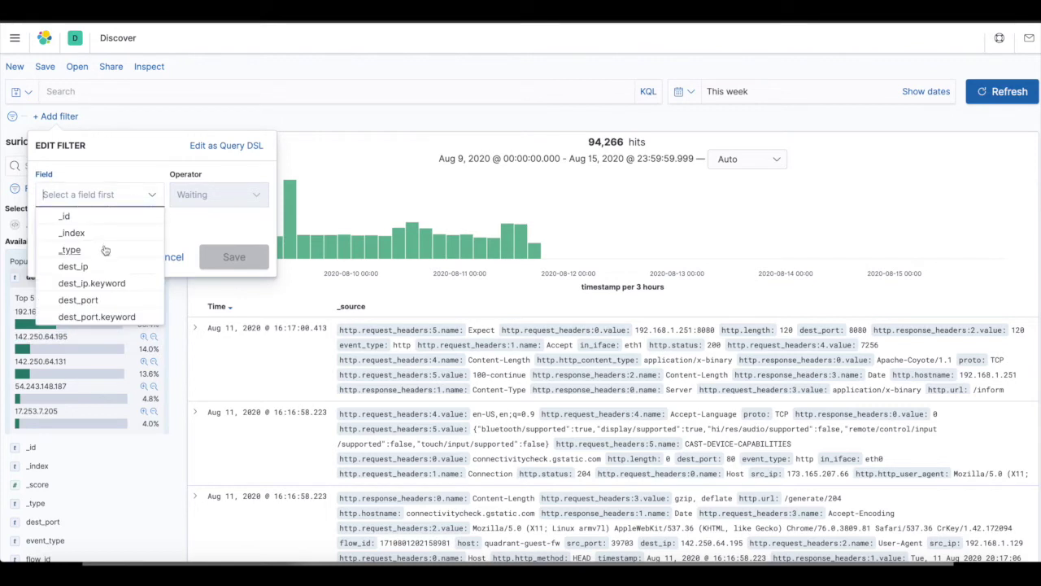
left_click(75, 266)
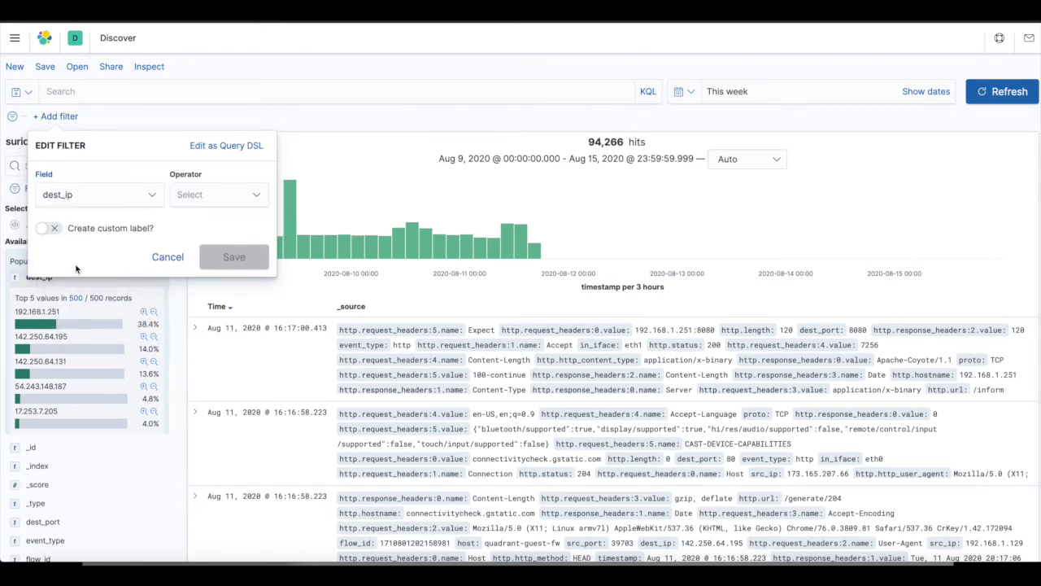
left_click(257, 196)
left_click(197, 218)
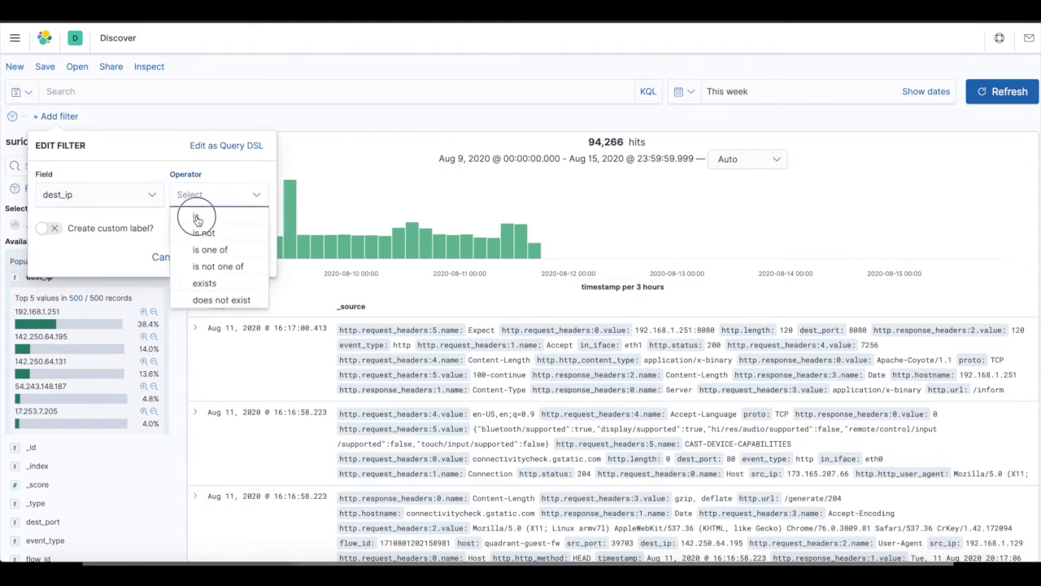
left_click(124, 238)
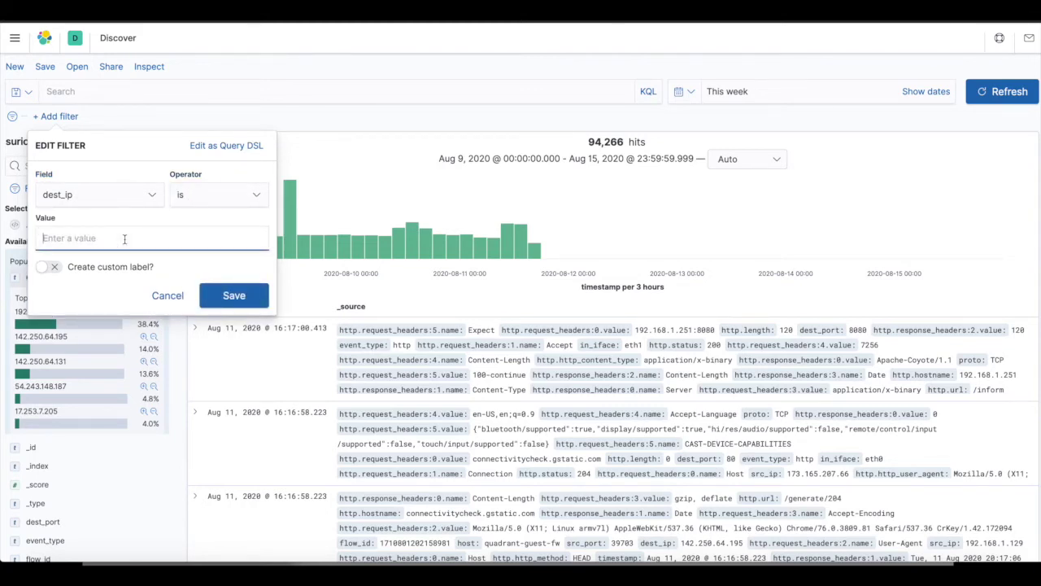
key("ctrl+v")
left_click(236, 294)
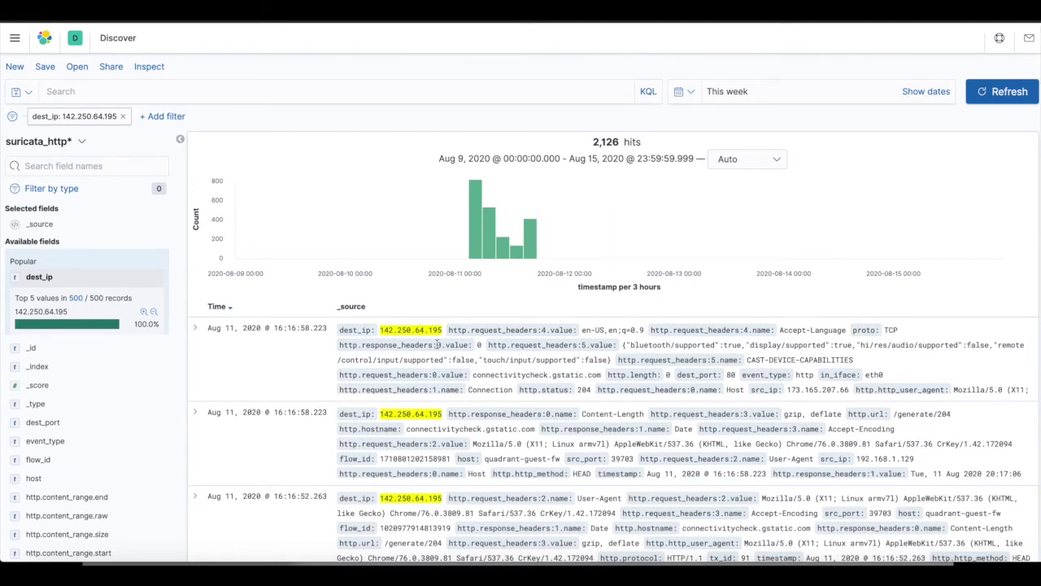
scroll(399, 439, "down", 3)
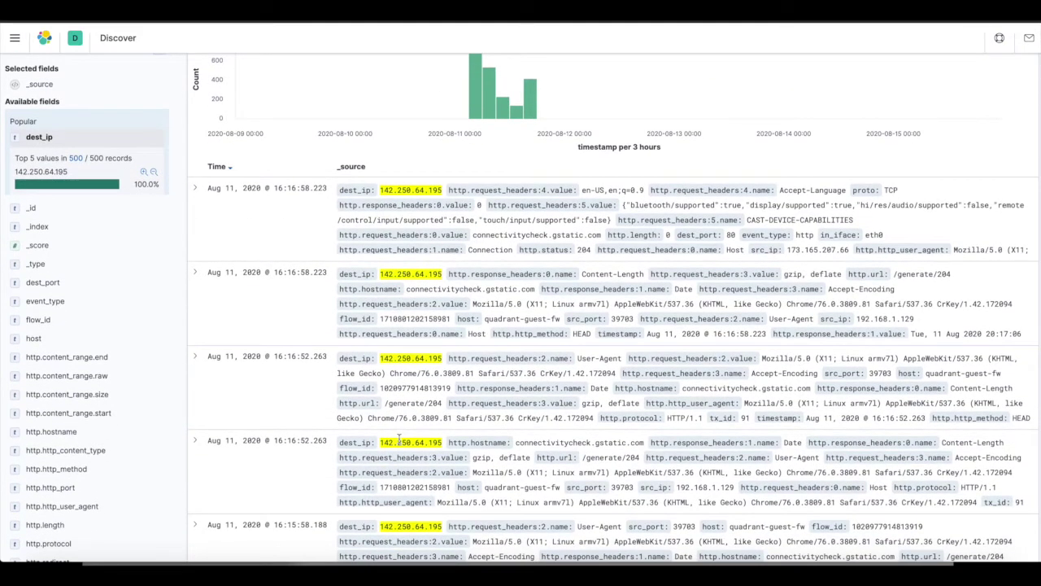
scroll(398, 439, "up", 3)
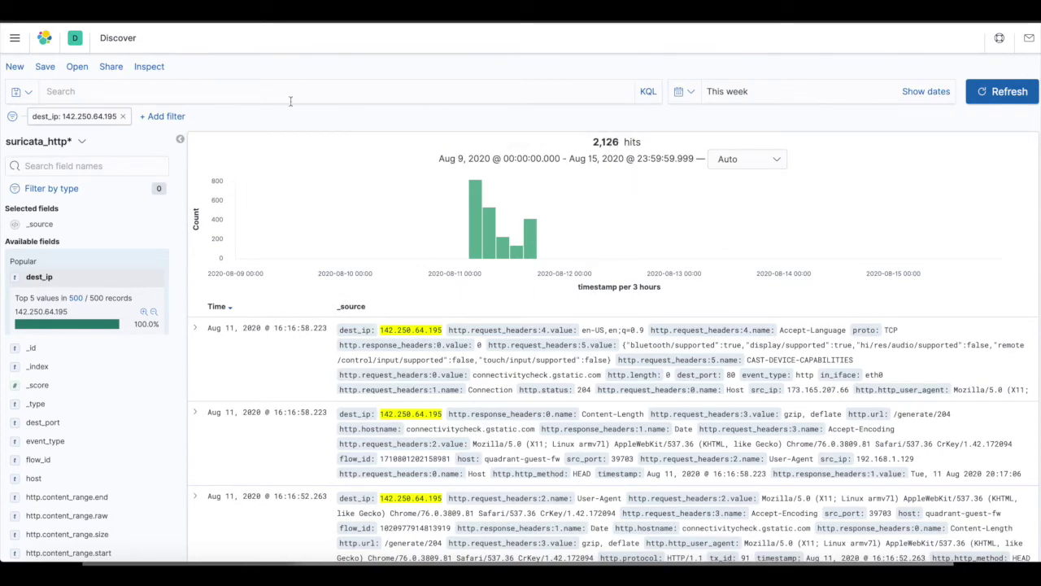
Look through the suggested query fields and remove the dest_ip filter
left_click(95, 88)
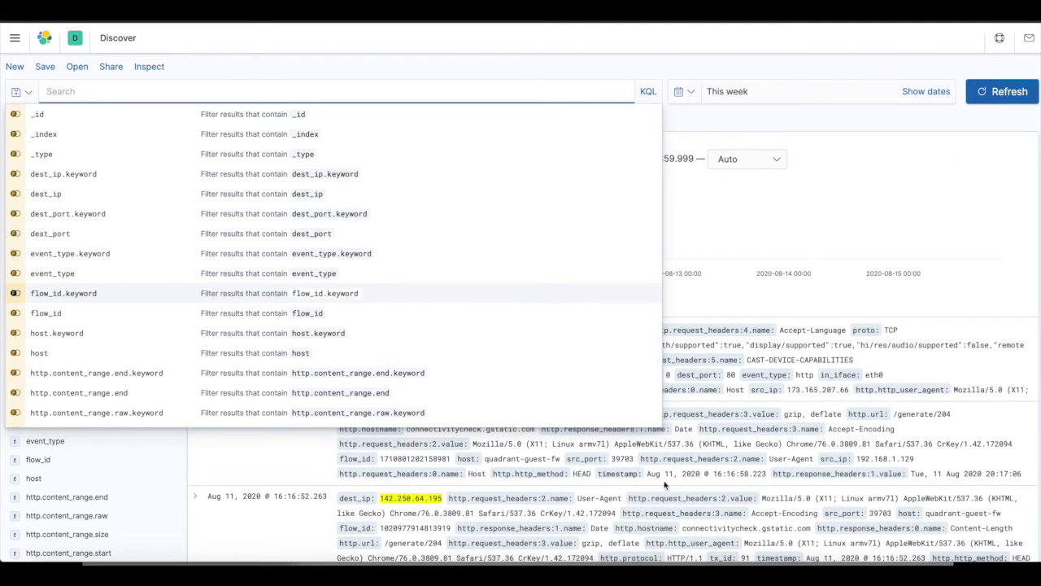
scroll(512, 403, "down", 1)
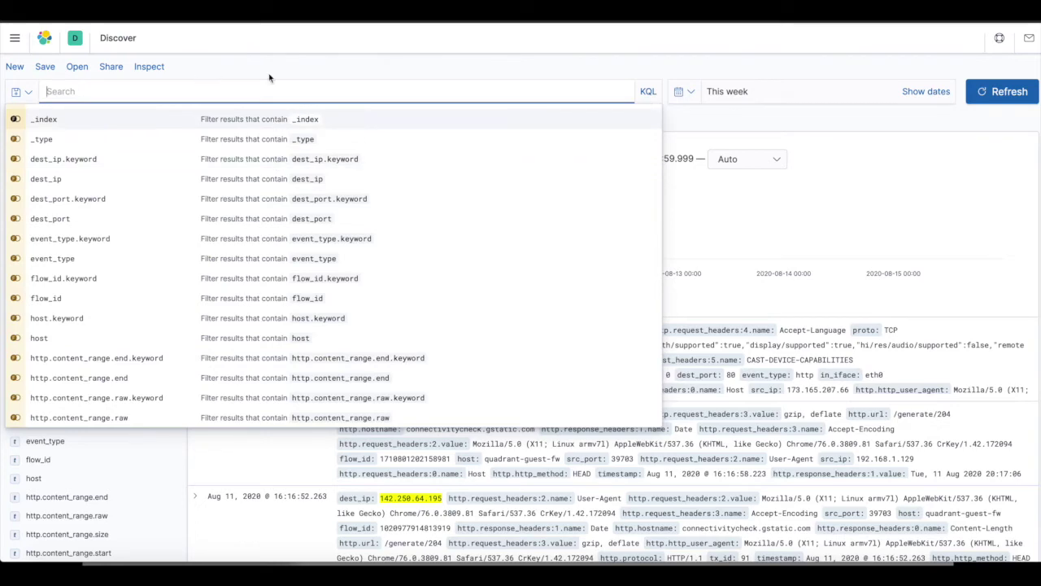
left_click(697, 146)
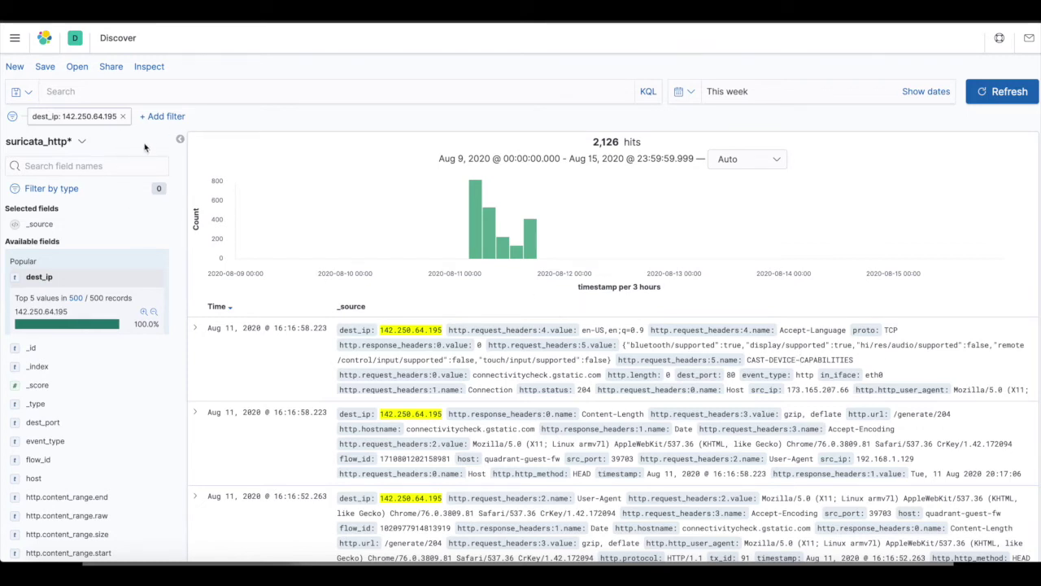
left_click(124, 118)
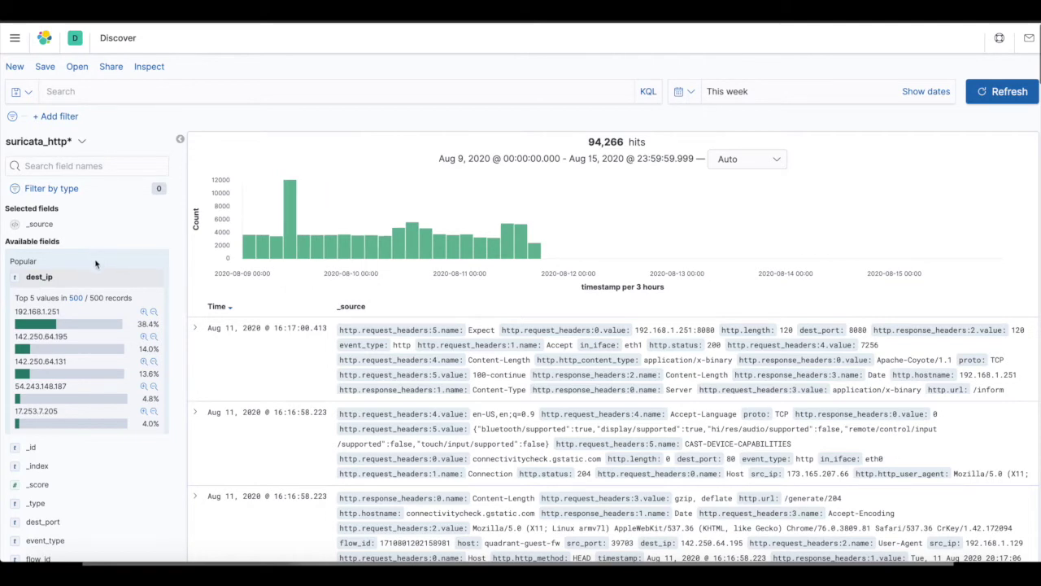
Add dest_ip as a column of the event table and look through the listed events
mouse_move(141, 286)
left_click(149, 279)
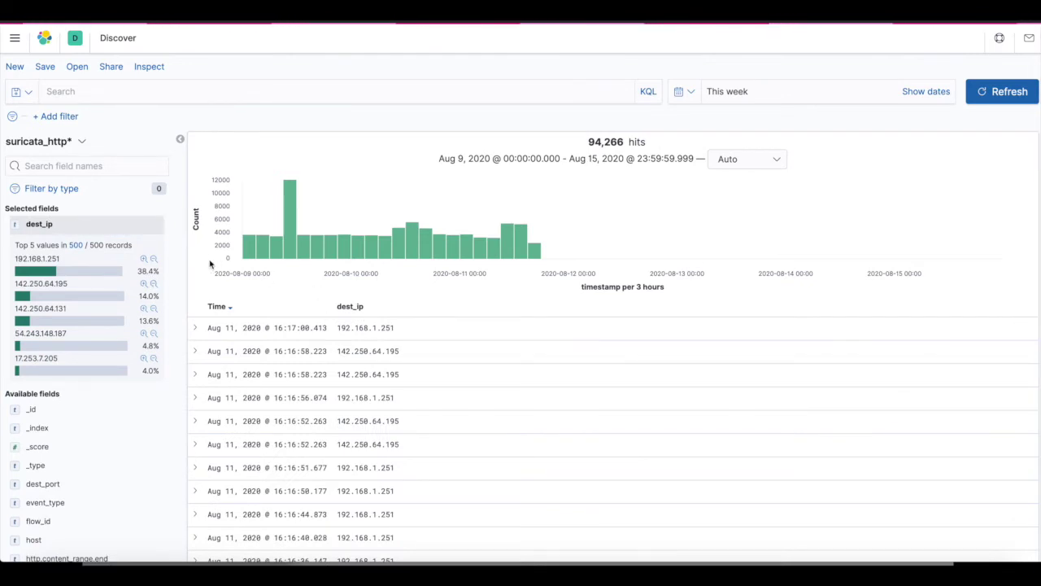
mouse_move(505, 302)
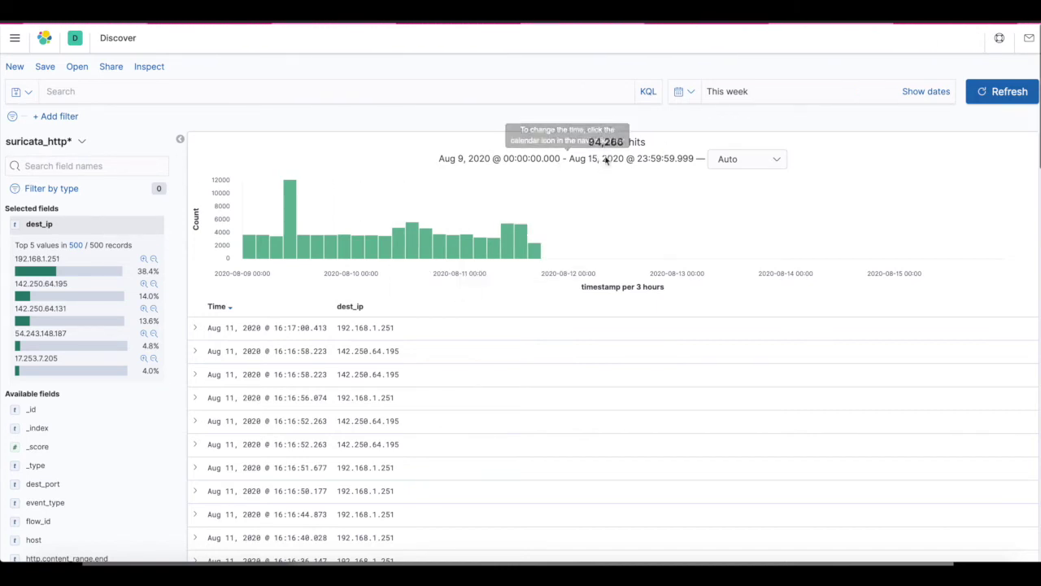
scroll(574, 255, "down", 10)
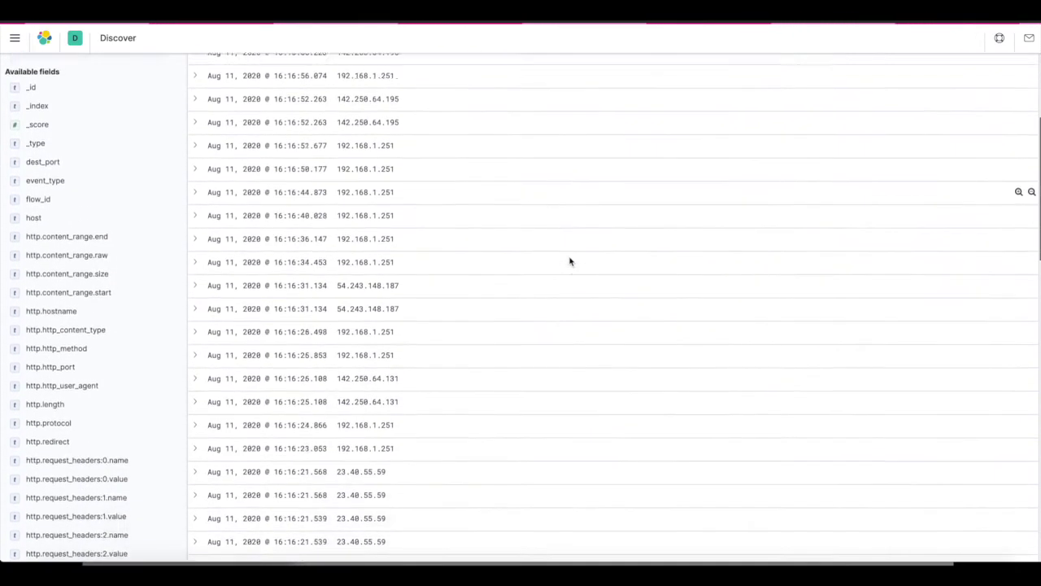
scroll(569, 259, "up", 10)
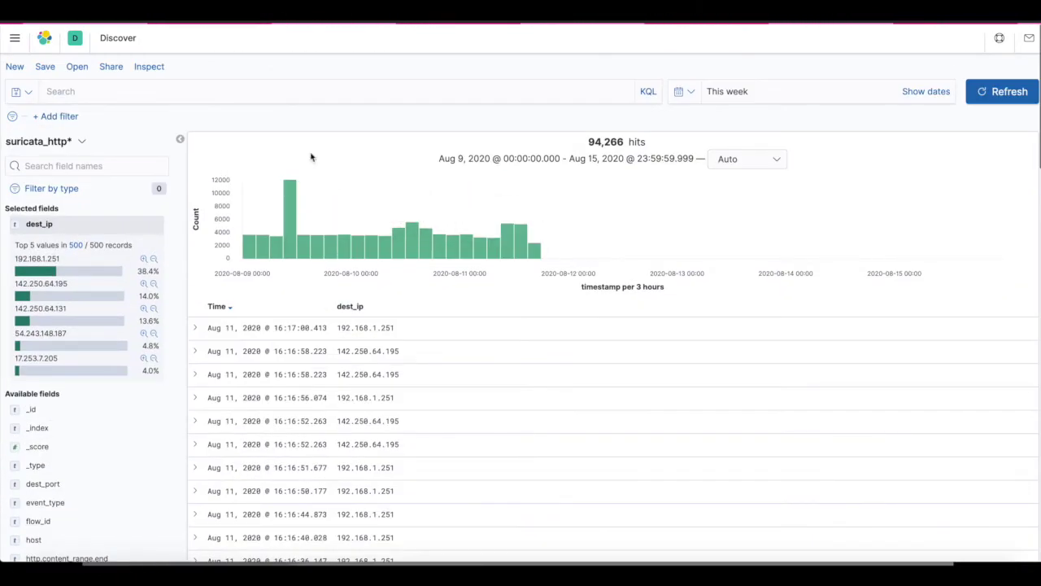
Save the search with the title TopIPAddresses
left_click(46, 69)
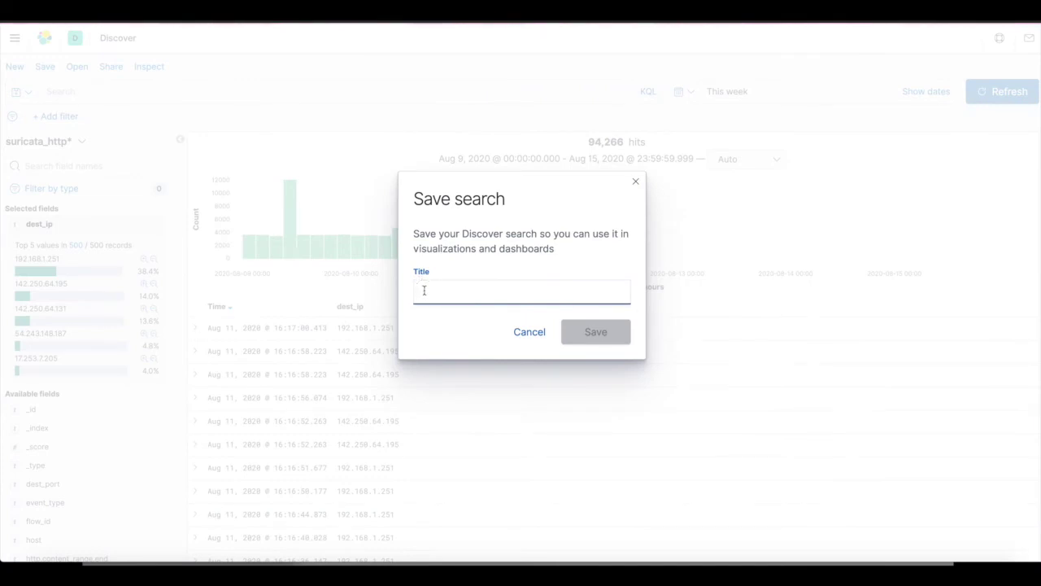
type("TopIPA")
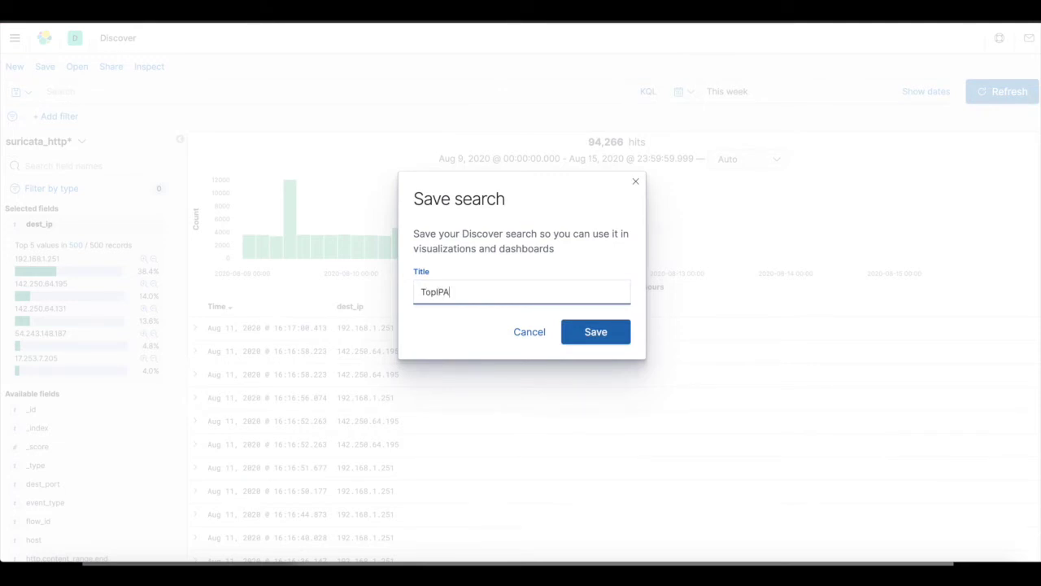
type("ddresses")
left_click(592, 331)
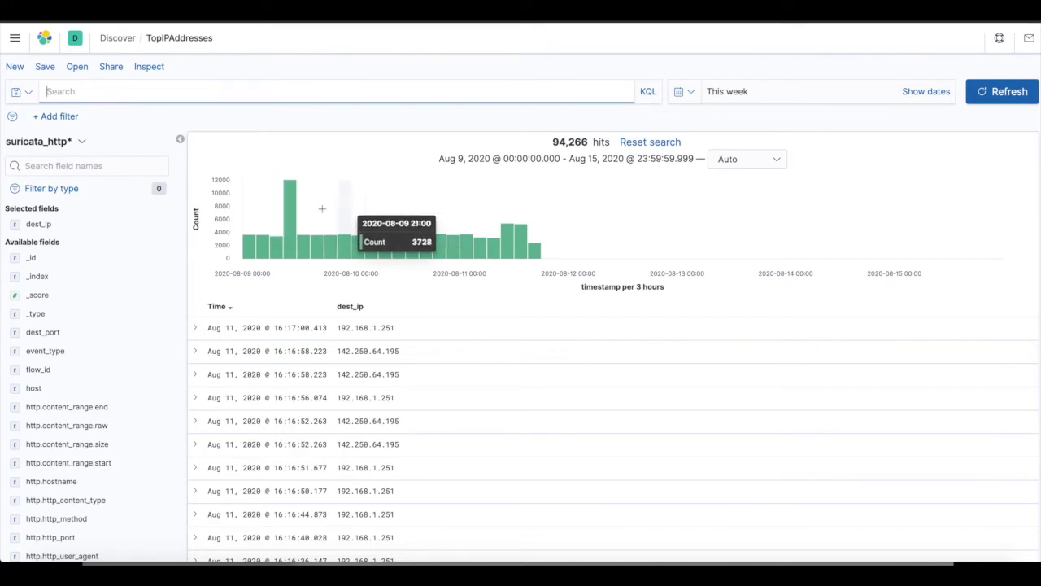
Create a new Vertical Bar visualization with the saved search TopIPAddresses as its source
left_click(14, 40)
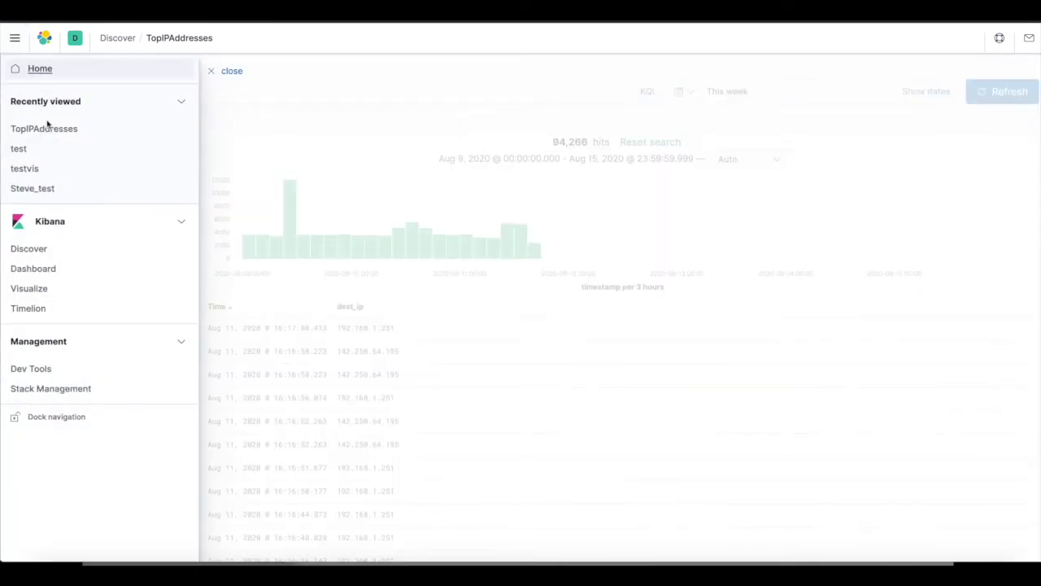
left_click(36, 291)
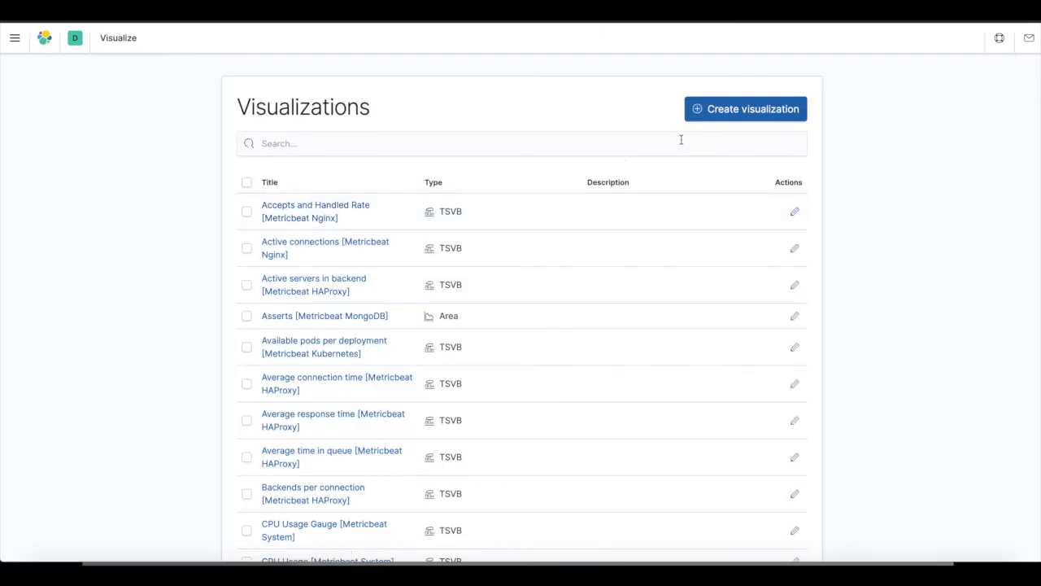
left_click(749, 105)
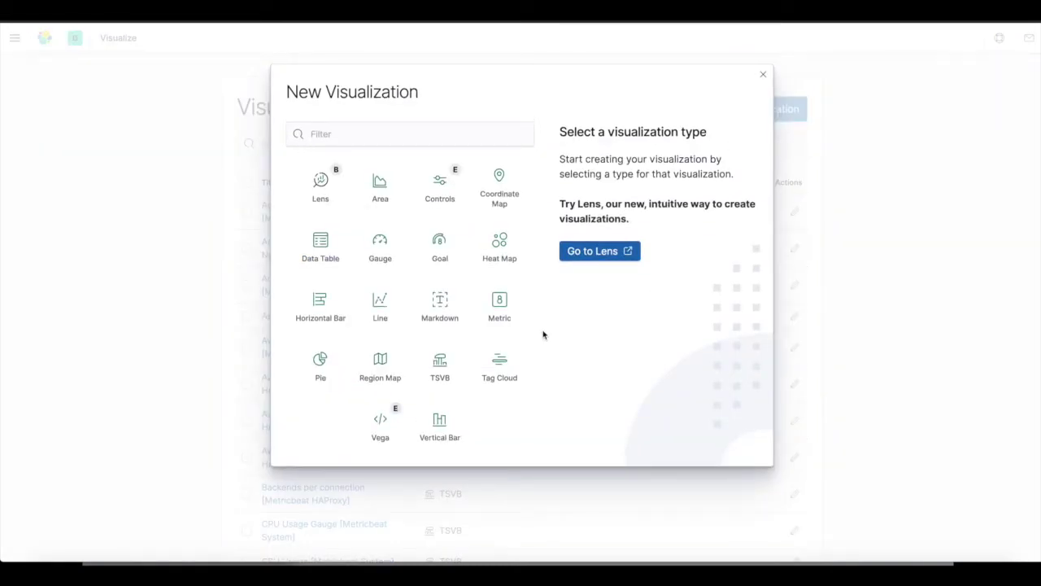
left_click(444, 423)
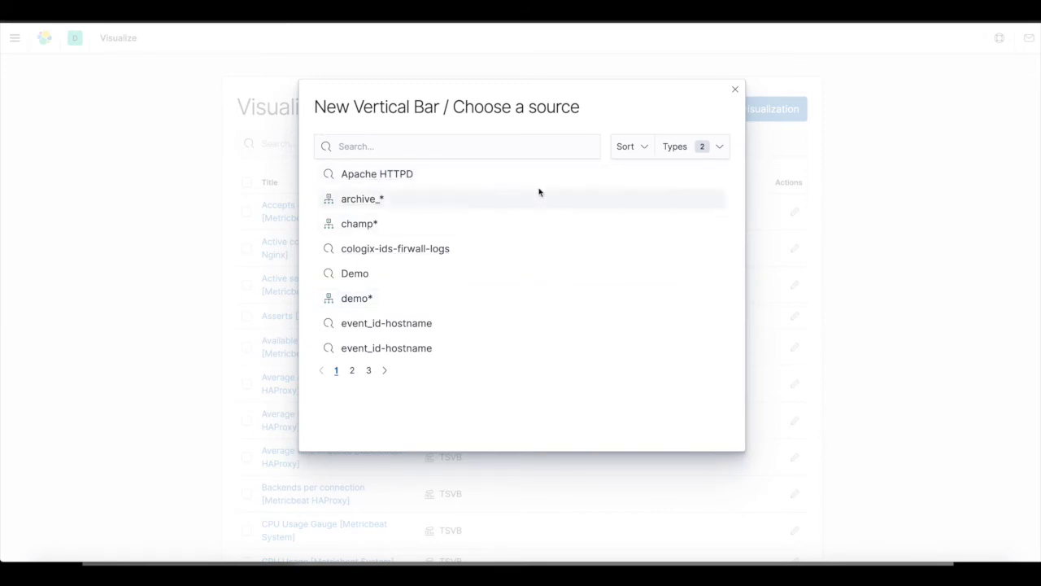
left_click(368, 370)
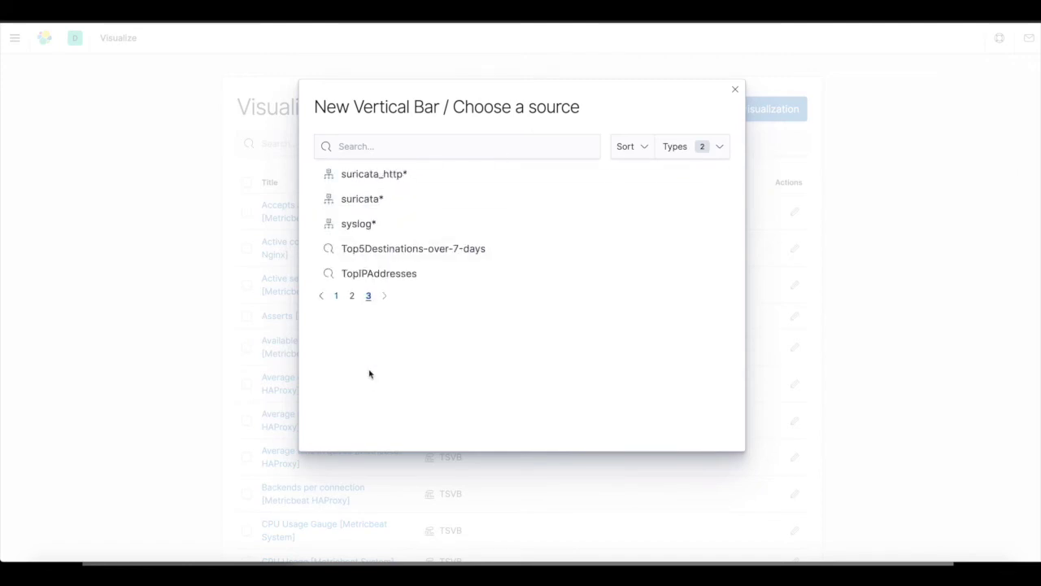
left_click(400, 276)
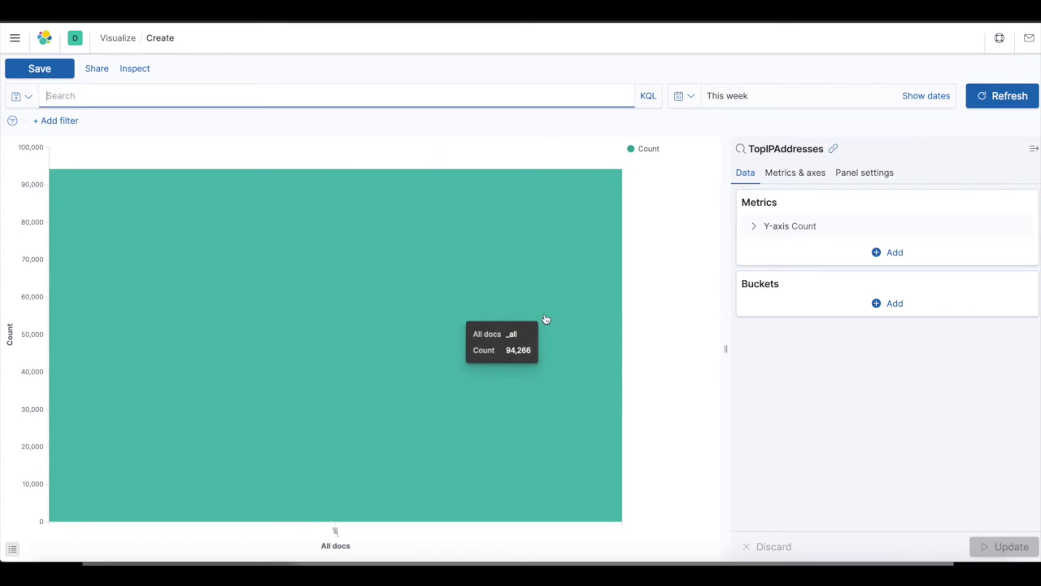
Add an X-axis bucket using the Significant Terms aggregation on the dest_ip.keyword field
left_click(894, 304)
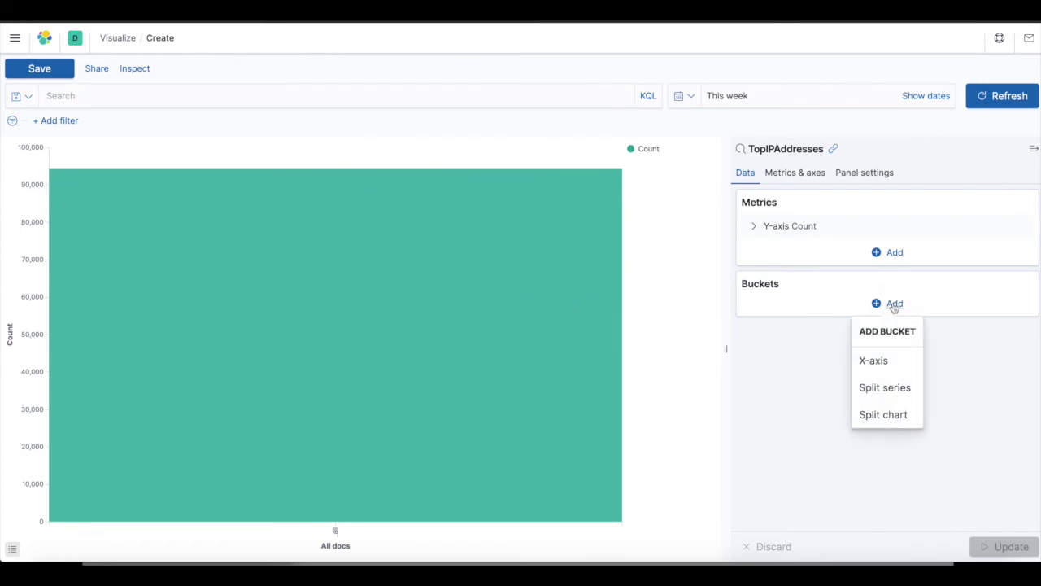
left_click(876, 361)
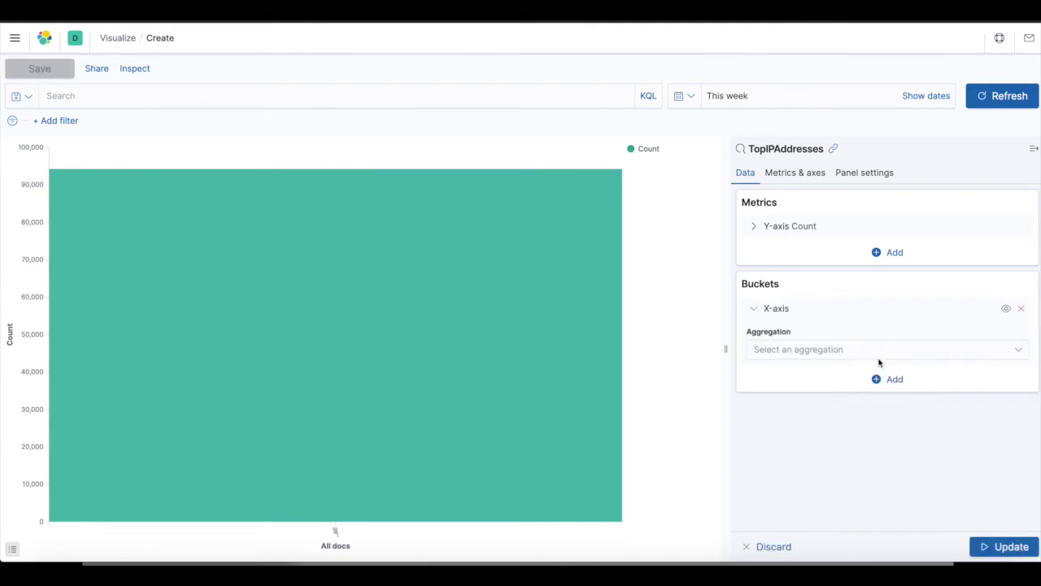
left_click(1016, 350)
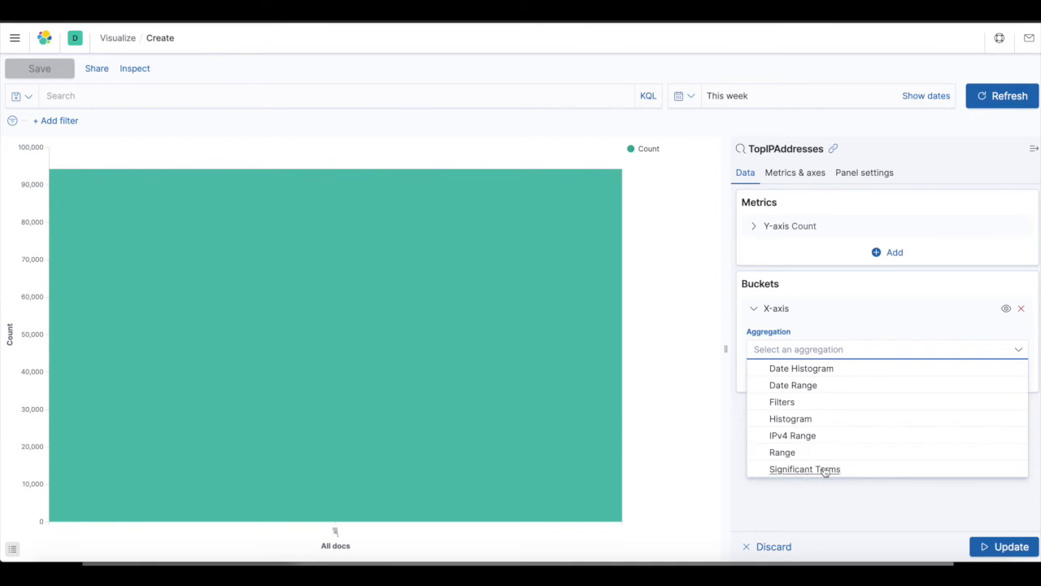
left_click(824, 469)
left_click(1018, 394)
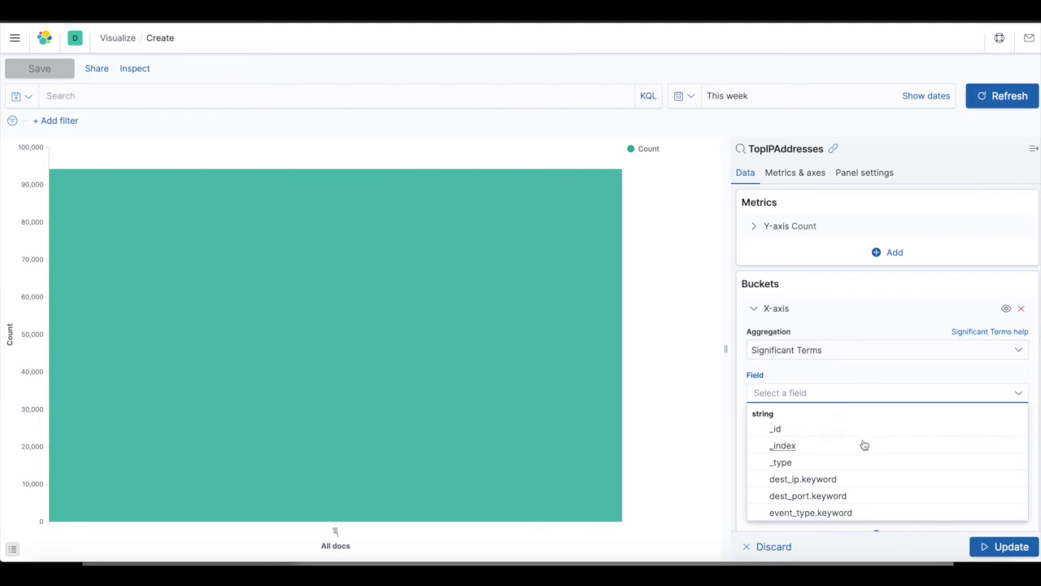
left_click(813, 479)
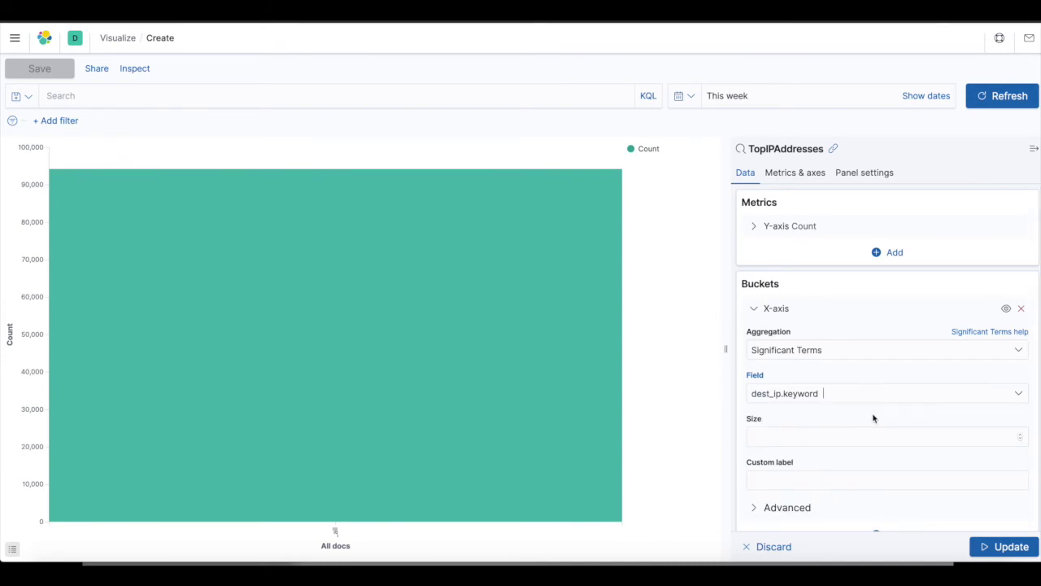
Set the X-axis bucket's size to 10 and update the chart
left_click(1019, 437)
left_click(1022, 437)
left_click(1021, 437)
left_click(1021, 437)
left_click(1009, 548)
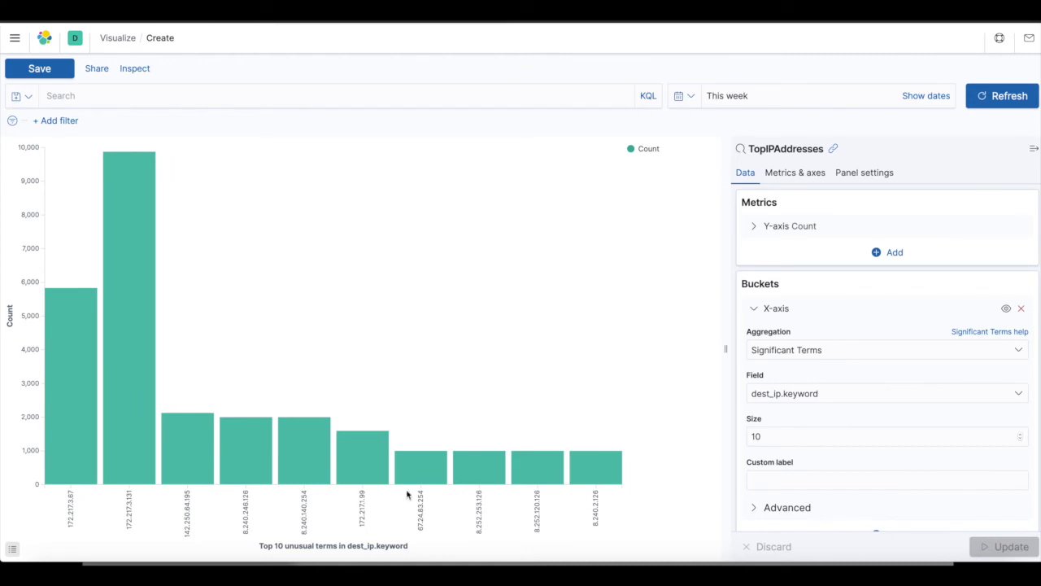
Save the visualization with the title Top10IPDestinations
mouse_move(149, 476)
left_click(39, 69)
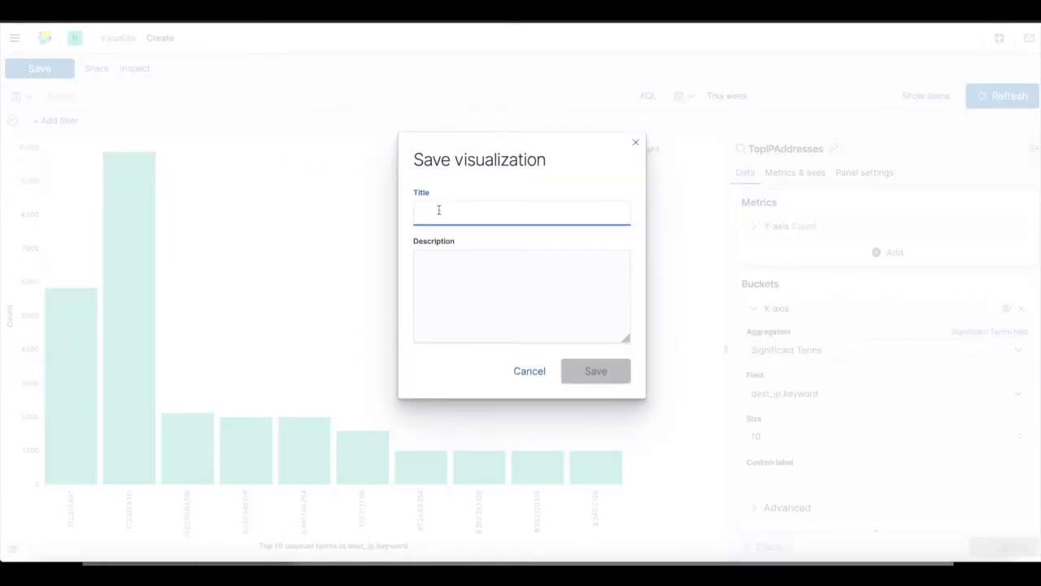
type("Top10IP")
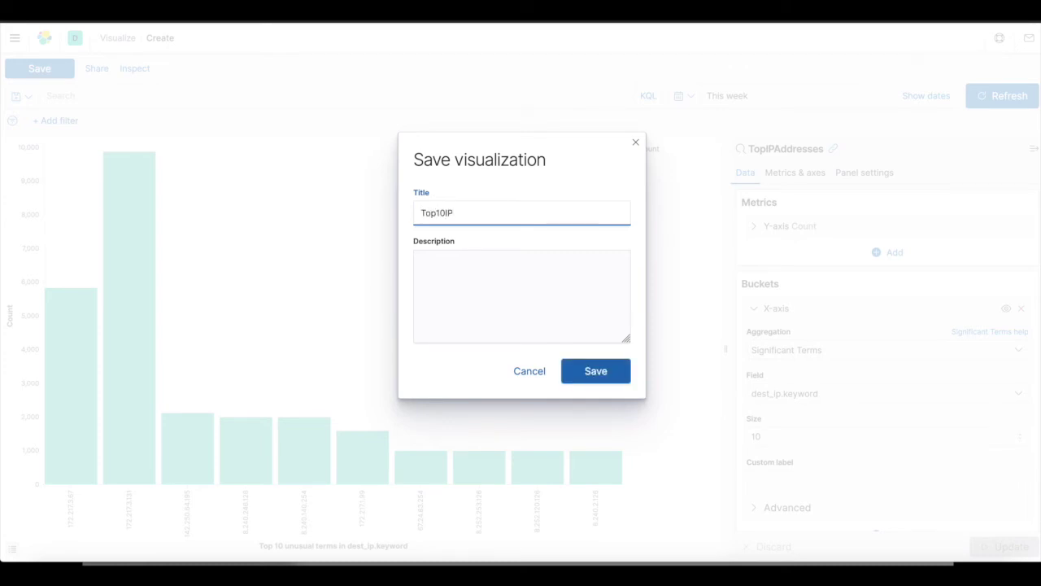
type("Destinations")
left_click(590, 369)
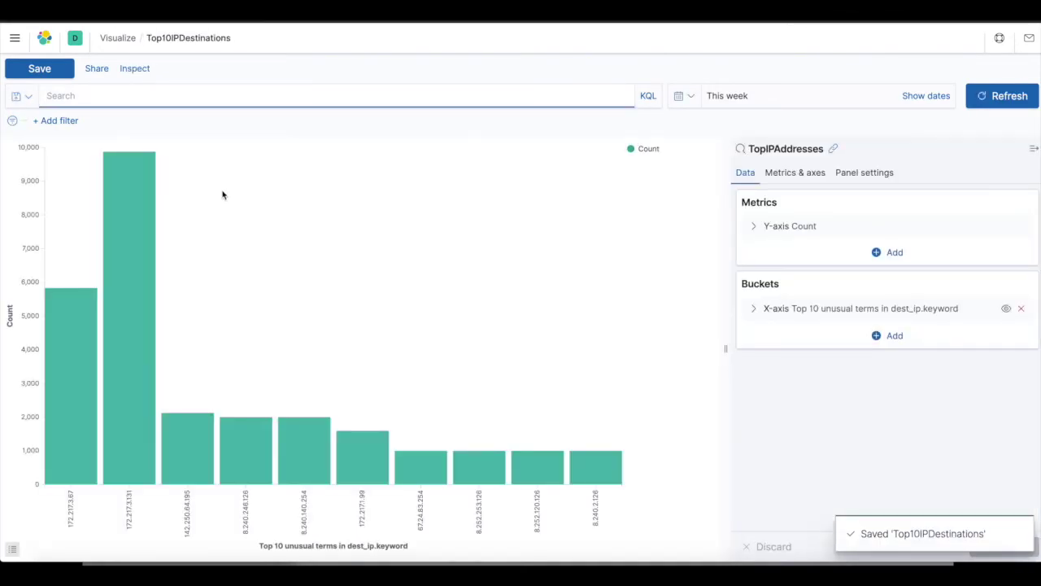
Create a new dashboard and add the existing Top10IPDestinations visualization to it as a panel
left_click(15, 39)
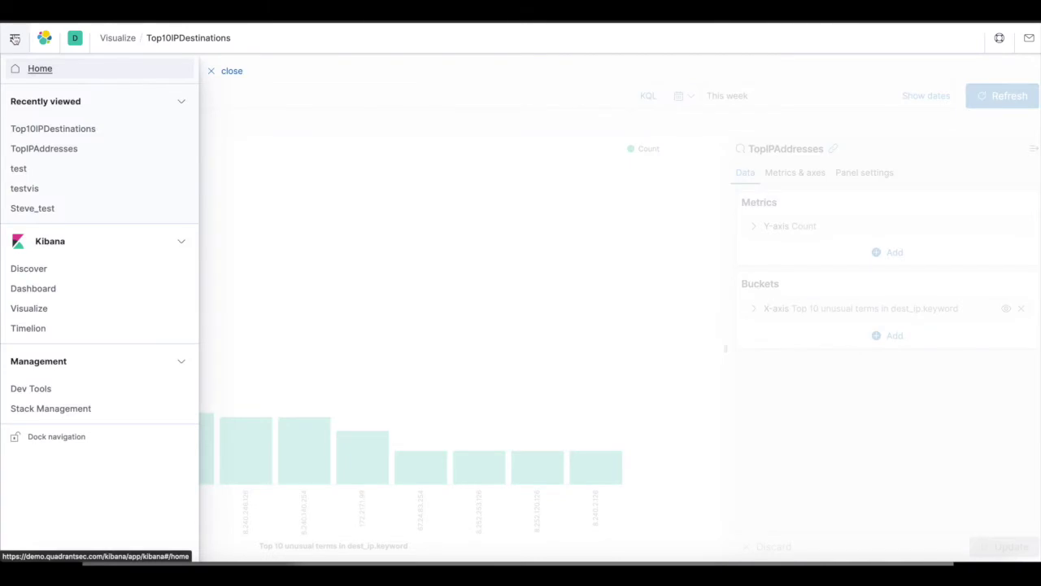
left_click(47, 290)
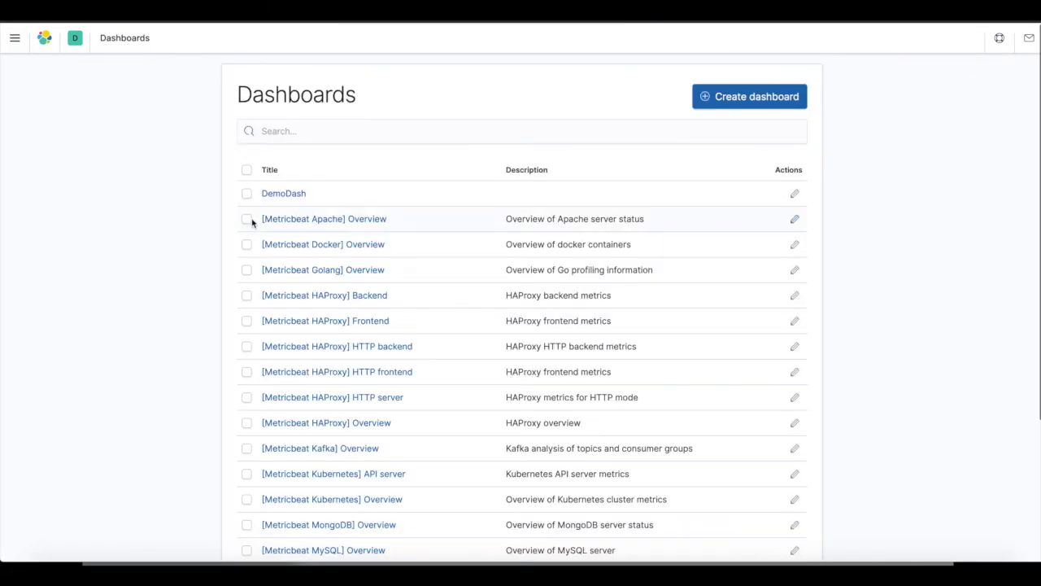
left_click(760, 98)
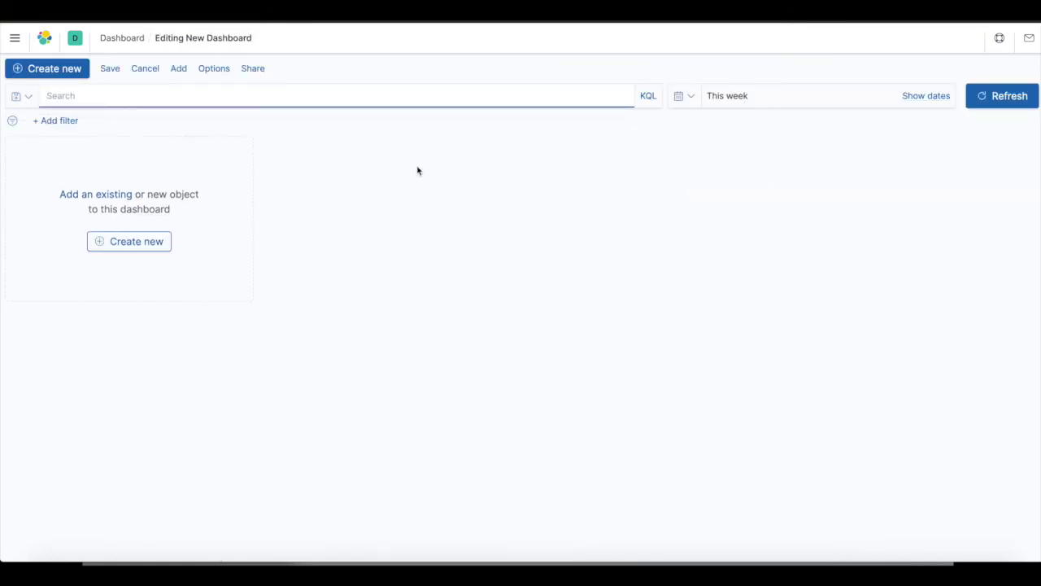
left_click(99, 194)
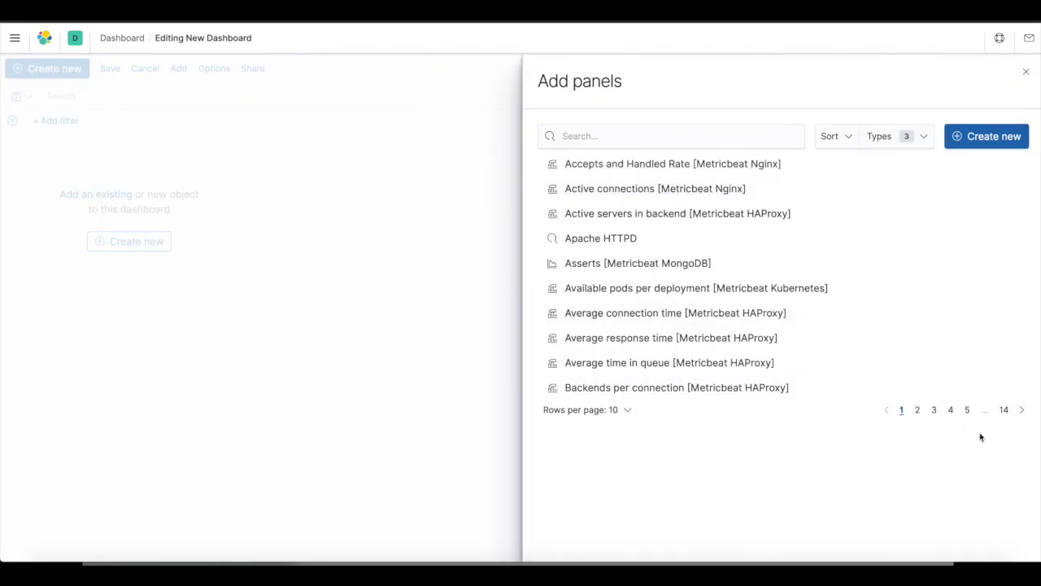
left_click(1003, 409)
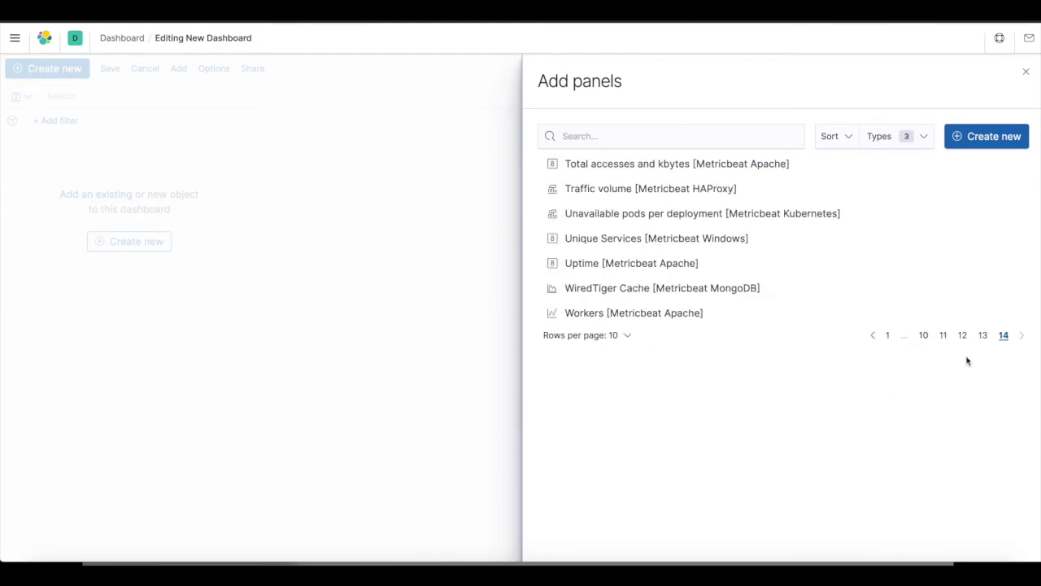
left_click(984, 335)
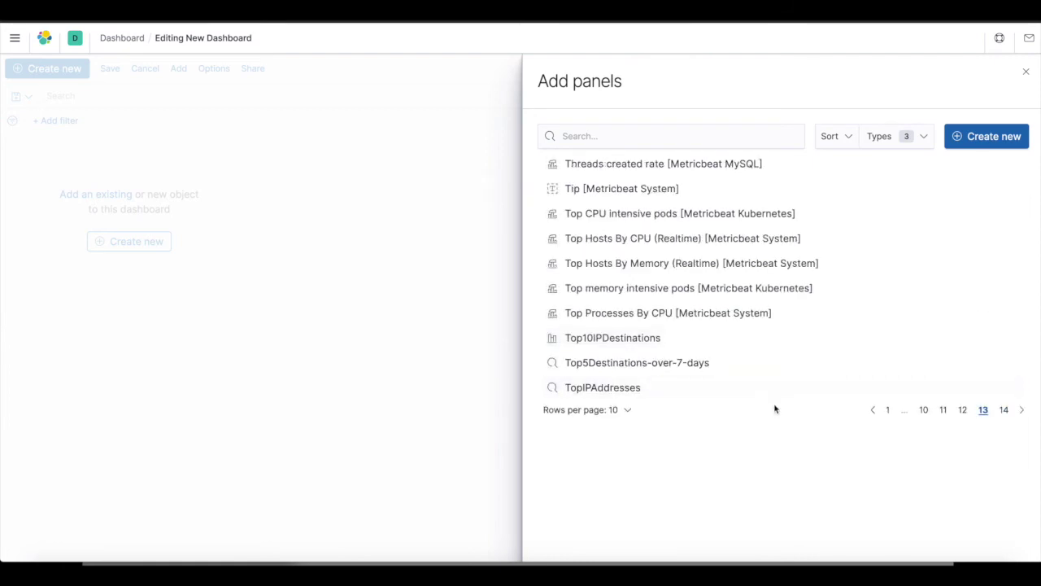
left_click(614, 343)
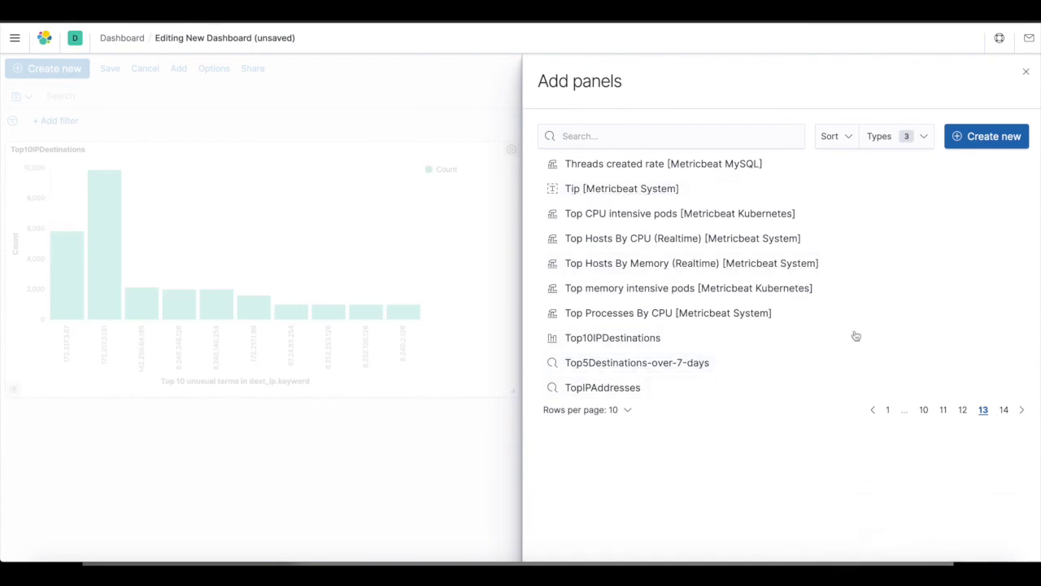
left_click(1026, 73)
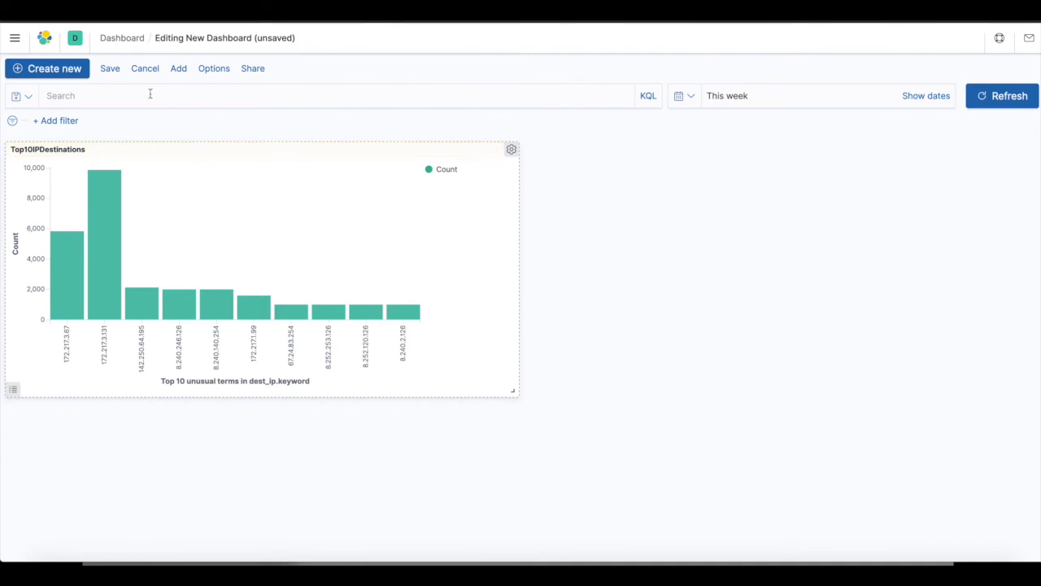
Start saving the dashboard and enter the title Top10
left_click(109, 70)
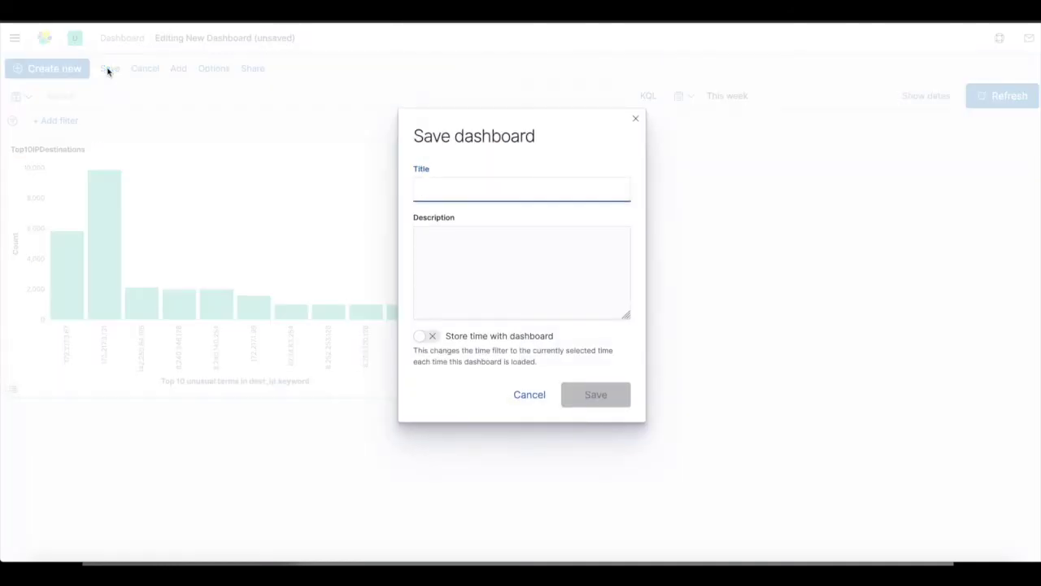
left_click(446, 190)
type("1")
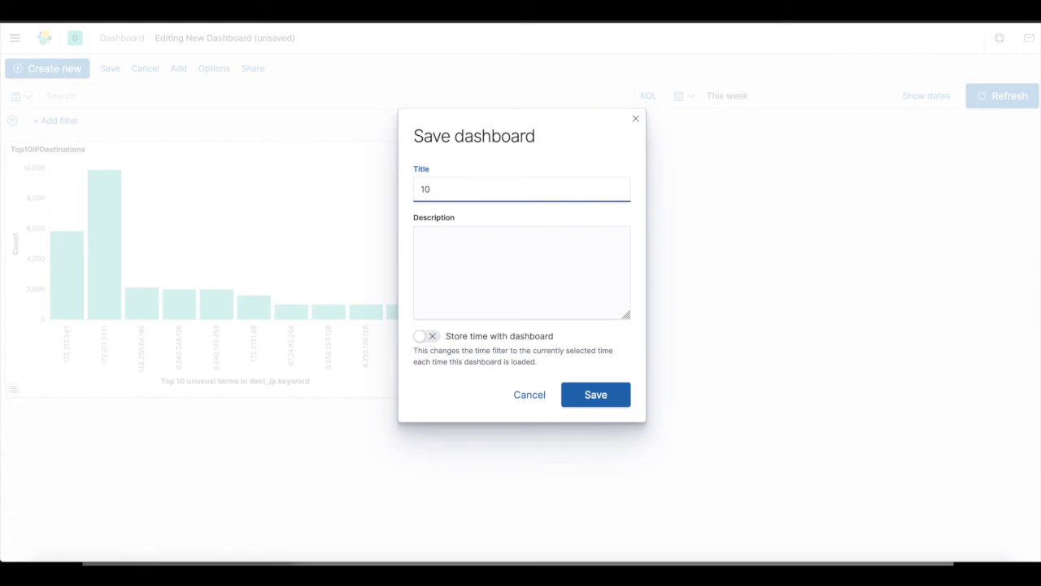
type("0")
key("BackSpace")
key("BackSpace")
type("1")
key("BackSpace")
type("Top")
Enter the description "Top 10 Destination IP addresses over the past week." and save the dashboard
left_click(432, 235)
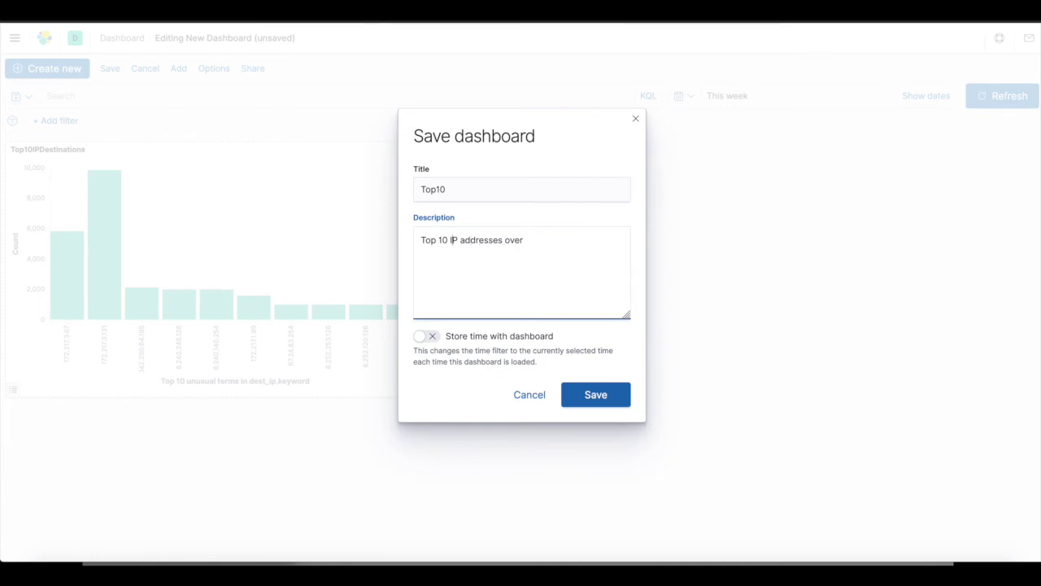
type("Destination")
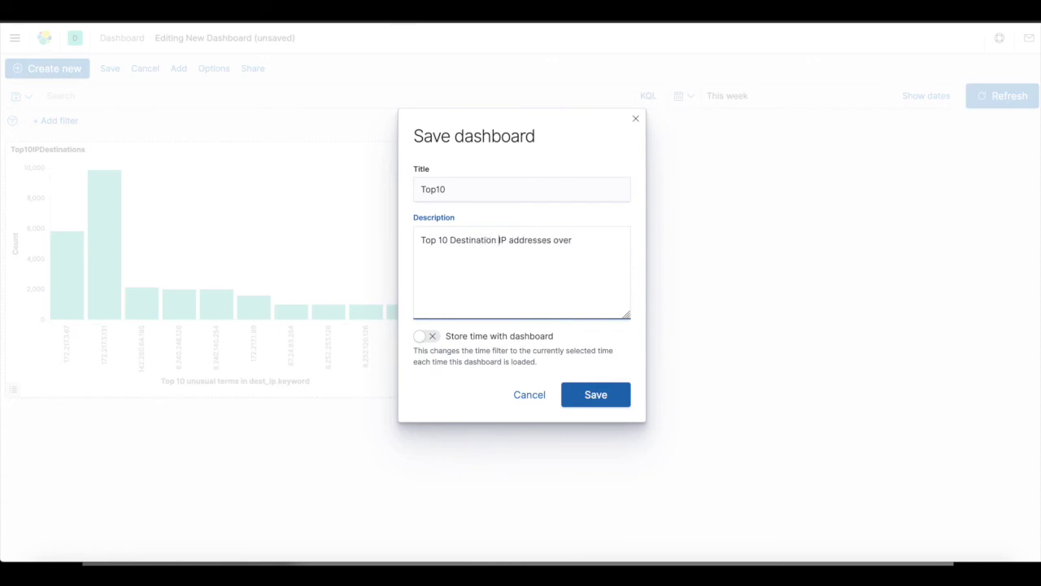
left_click(579, 241)
type("the past week.")
left_click(595, 395)
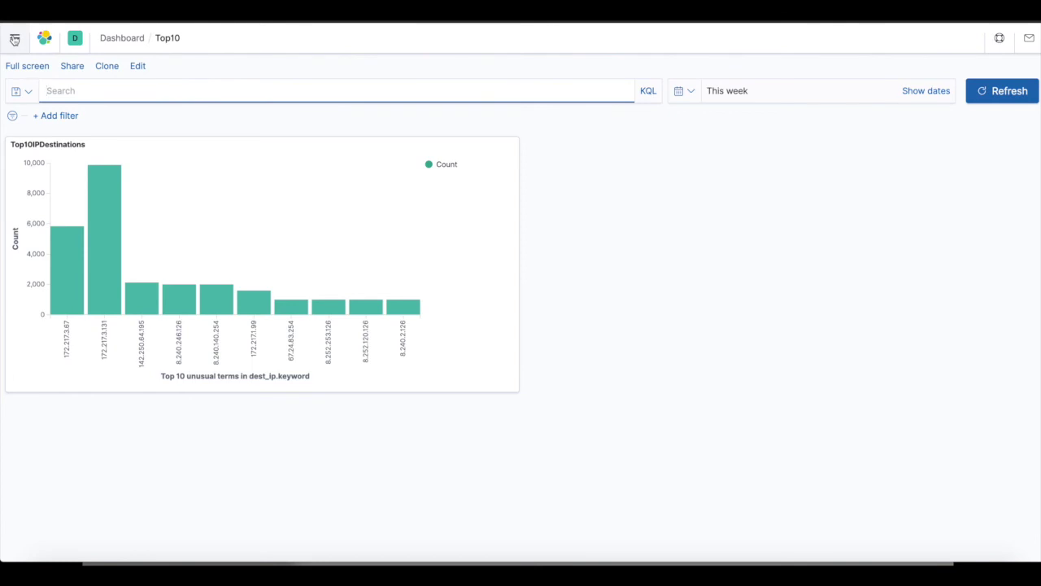
Return to the TopIPAddresses search in Discover
left_click(14, 39)
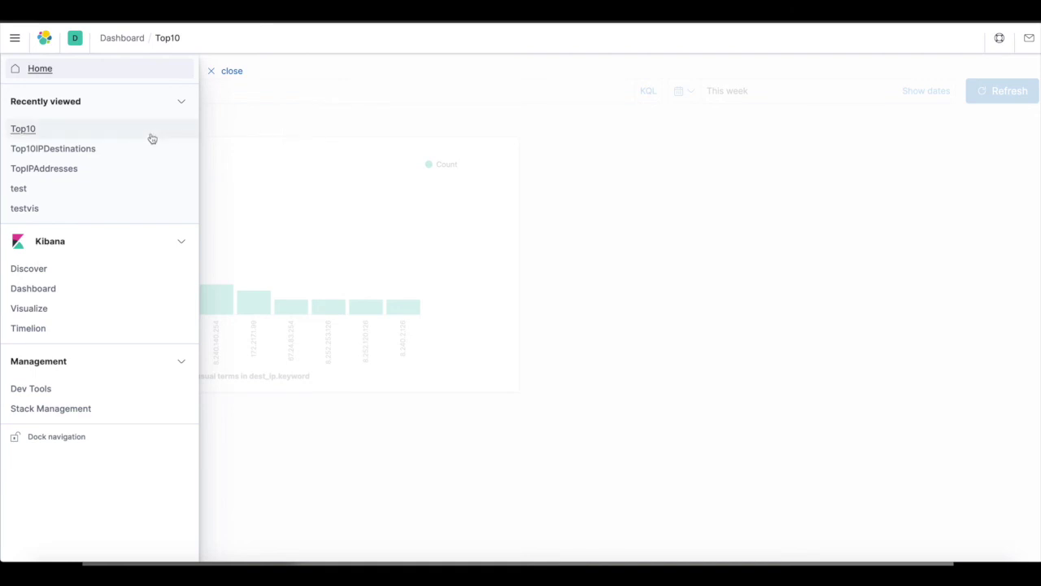
left_click(14, 42)
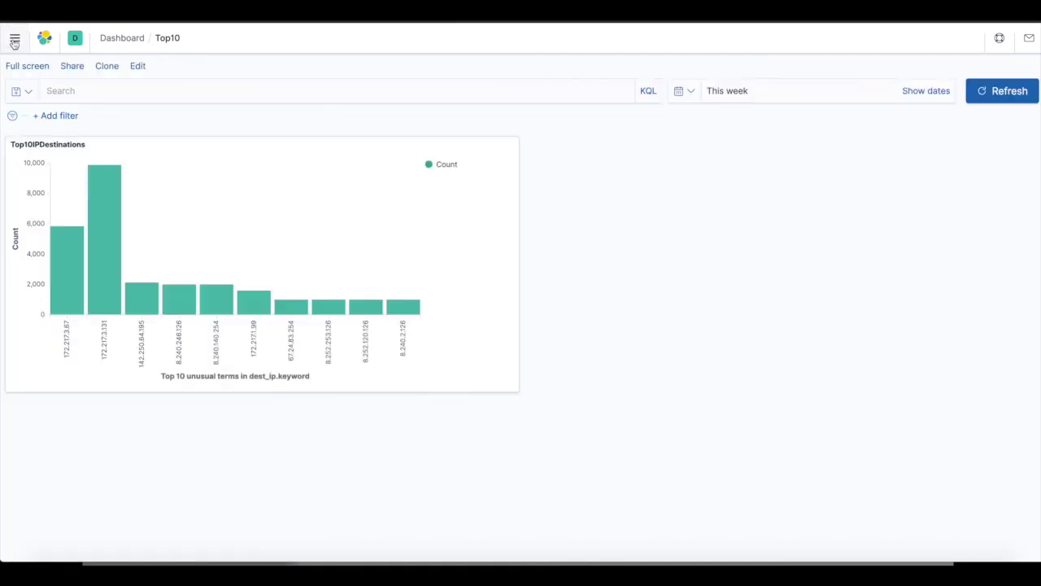
left_click(13, 42)
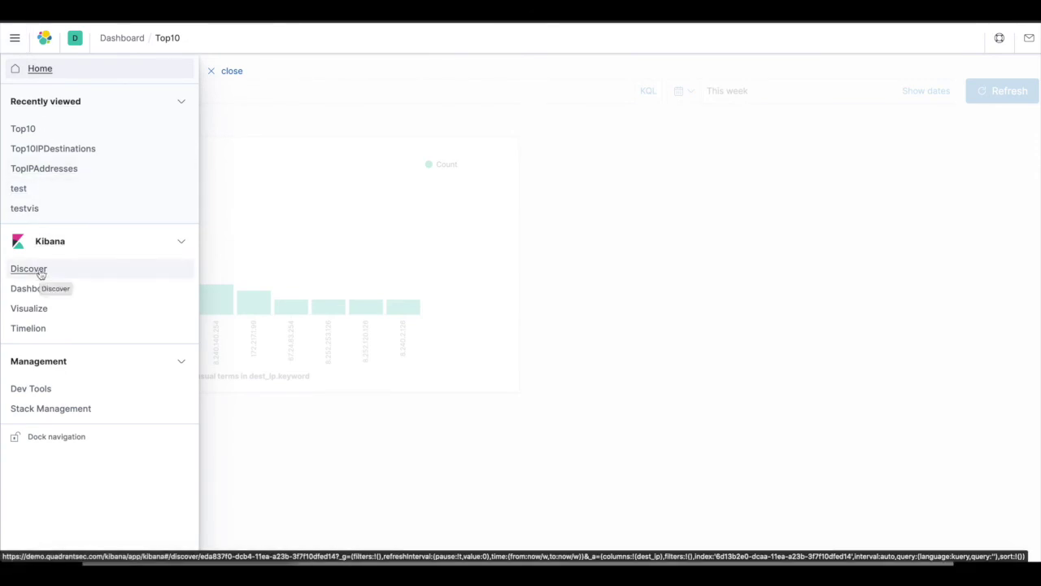
left_click(41, 271)
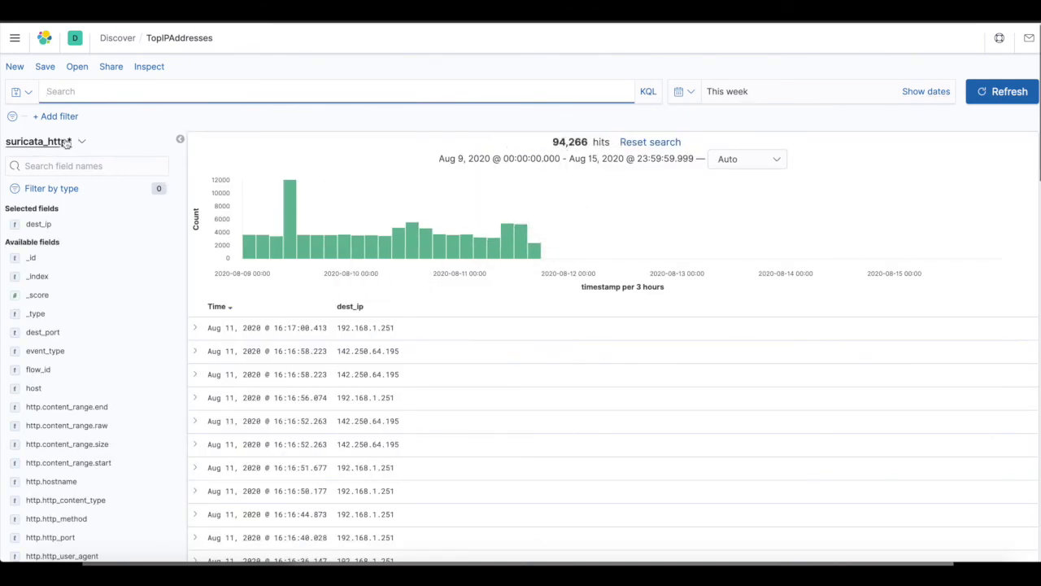
left_click(14, 38)
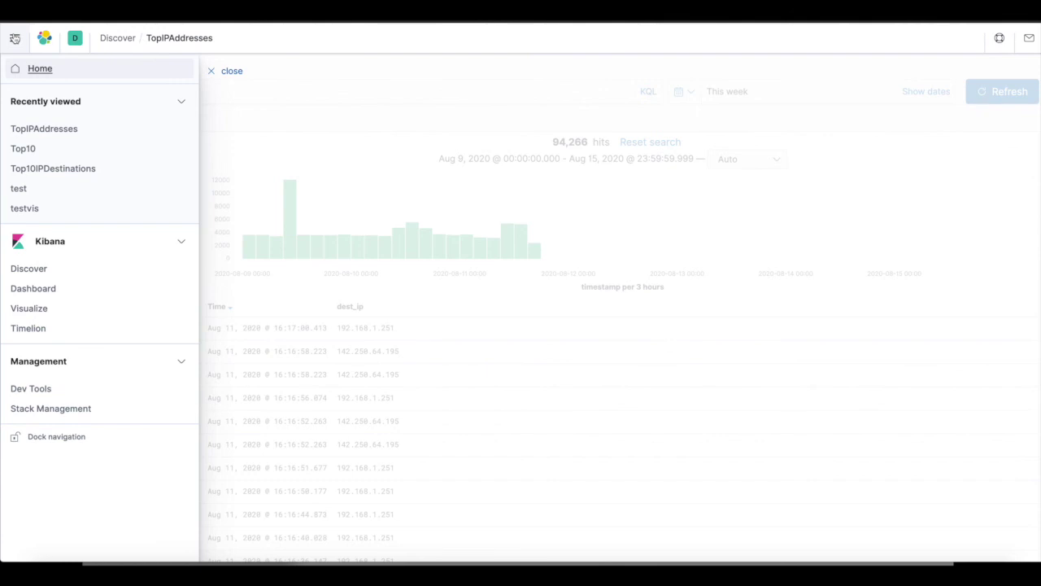
left_click(15, 38)
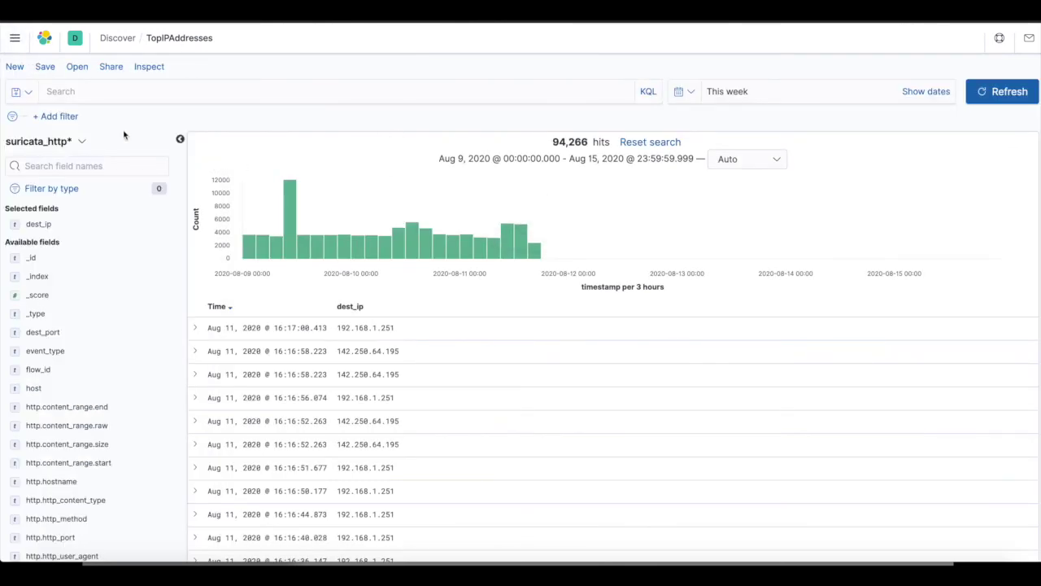
Switch the index pattern to demo* and set the time range to the last 15 minutes
left_click(61, 142)
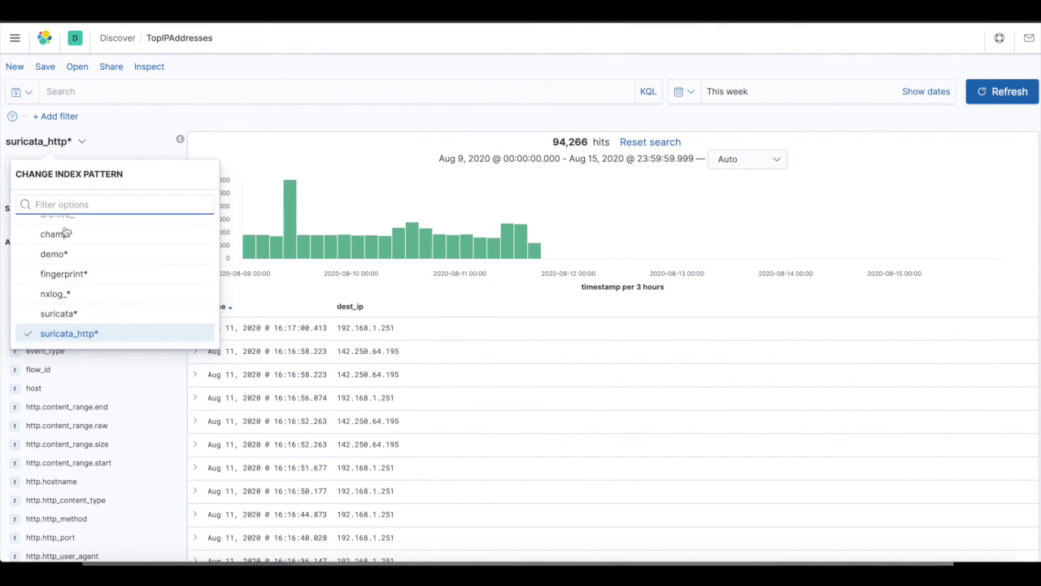
scroll(101, 282, "up", 1)
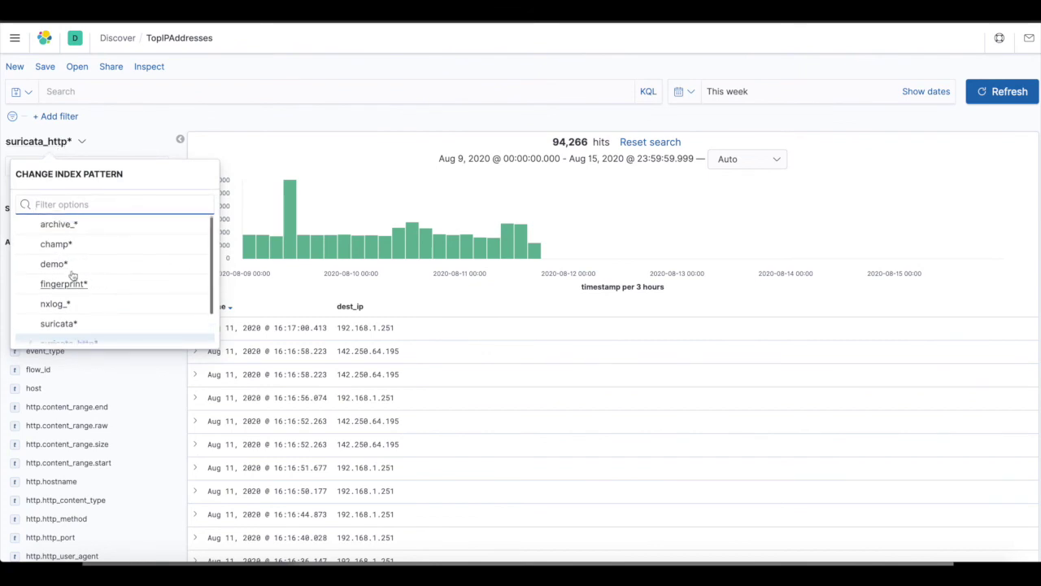
left_click(56, 262)
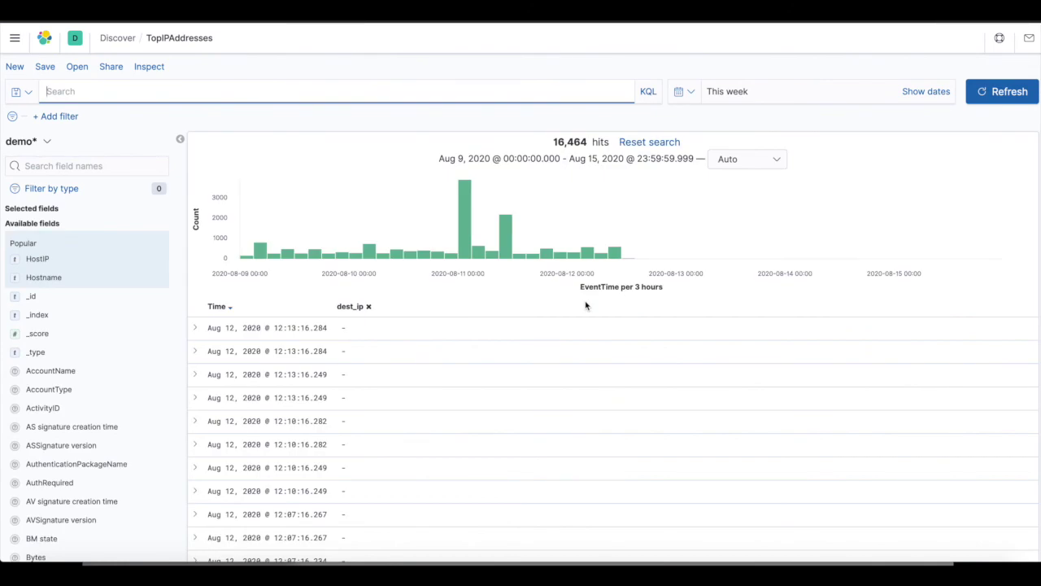
left_click(682, 91)
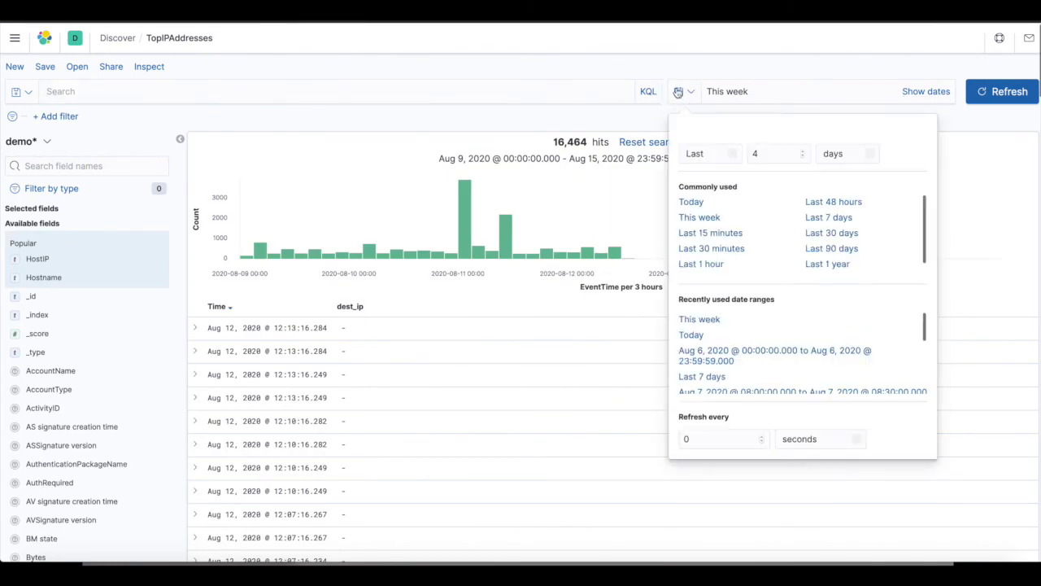
left_click(704, 228)
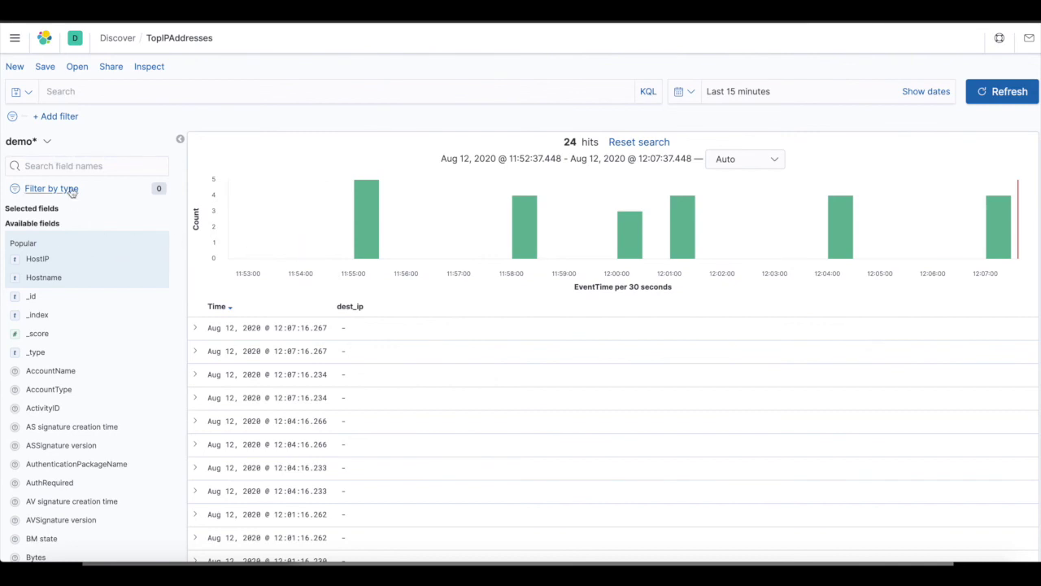
Examine the top values of the HostIP field and the listed events, and refresh the results
left_click(48, 260)
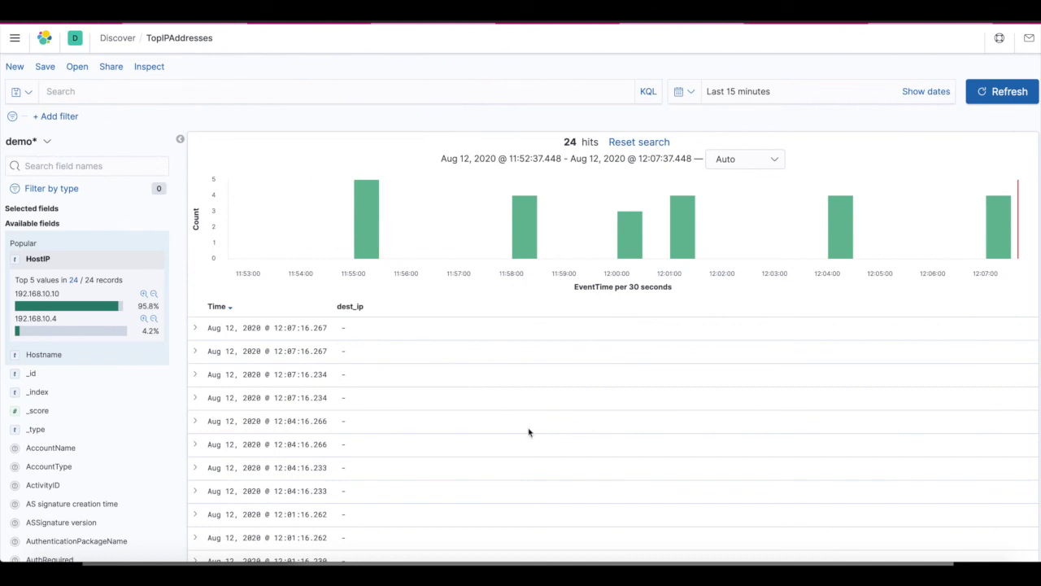
scroll(528, 432, "down", 5)
scroll(529, 432, "up", 4)
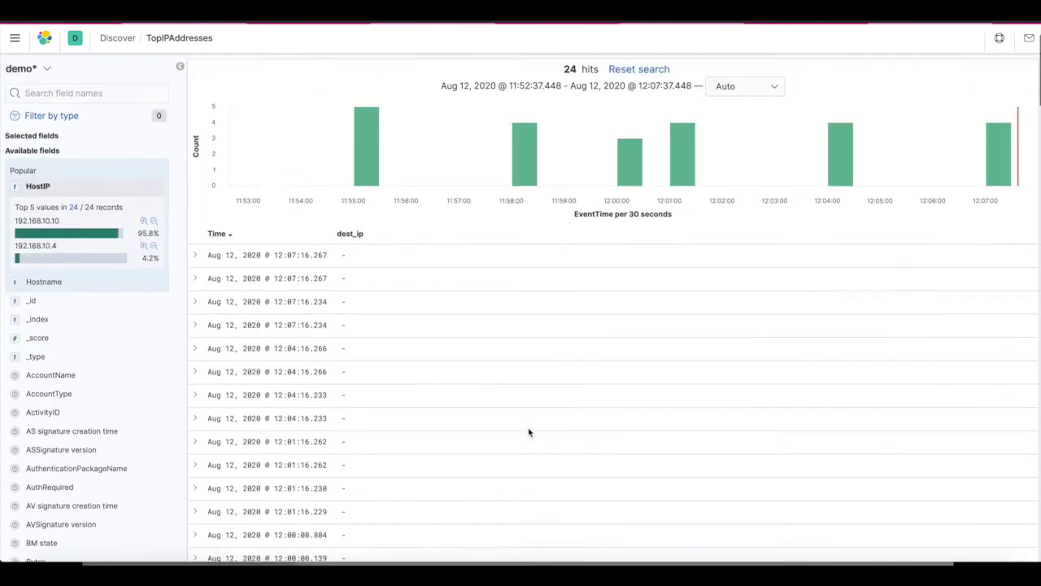
scroll(529, 432, "up", 2)
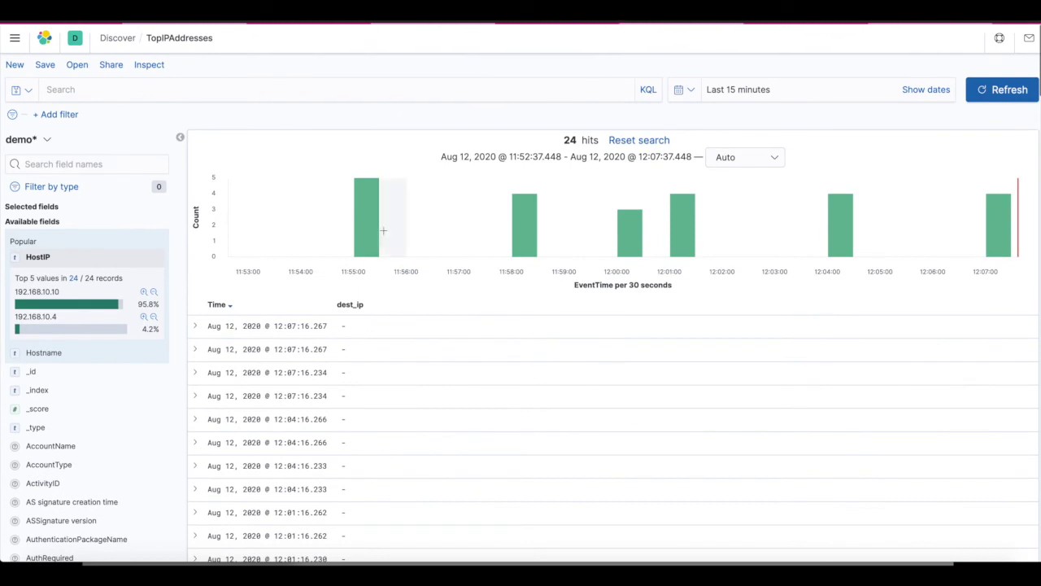
left_click(21, 140)
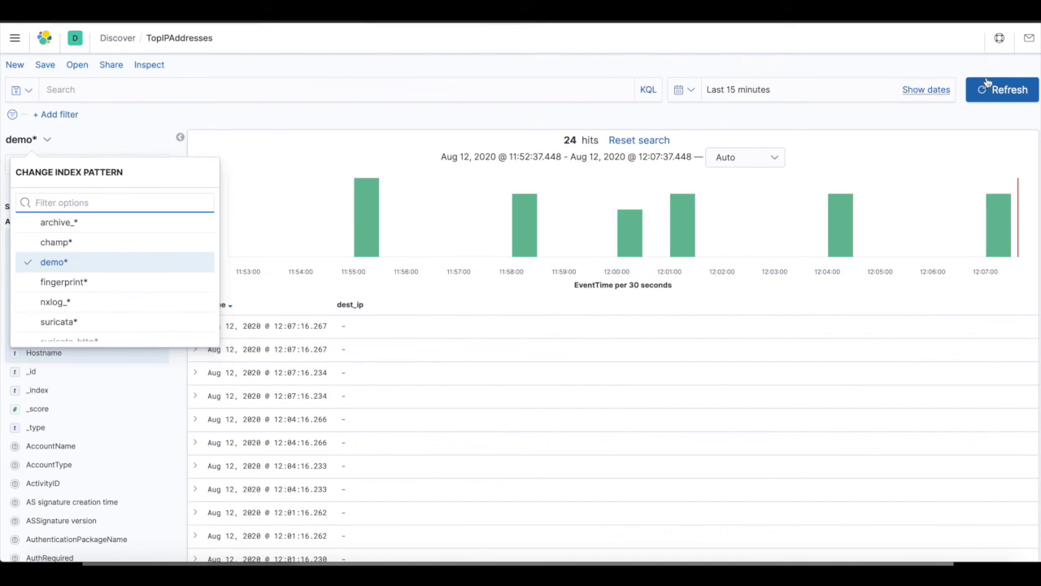
left_click(1006, 93)
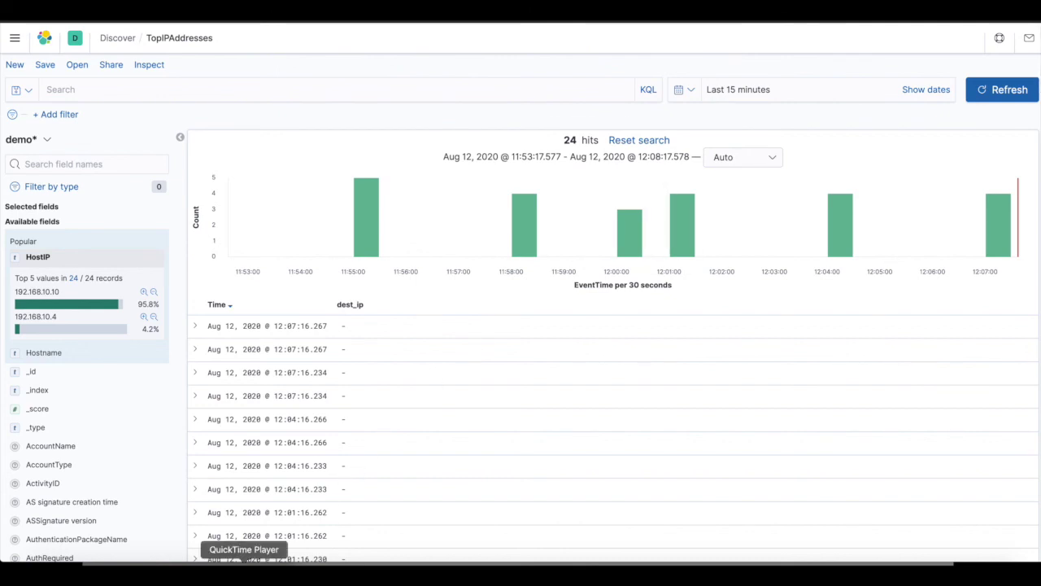
right_click(244, 571)
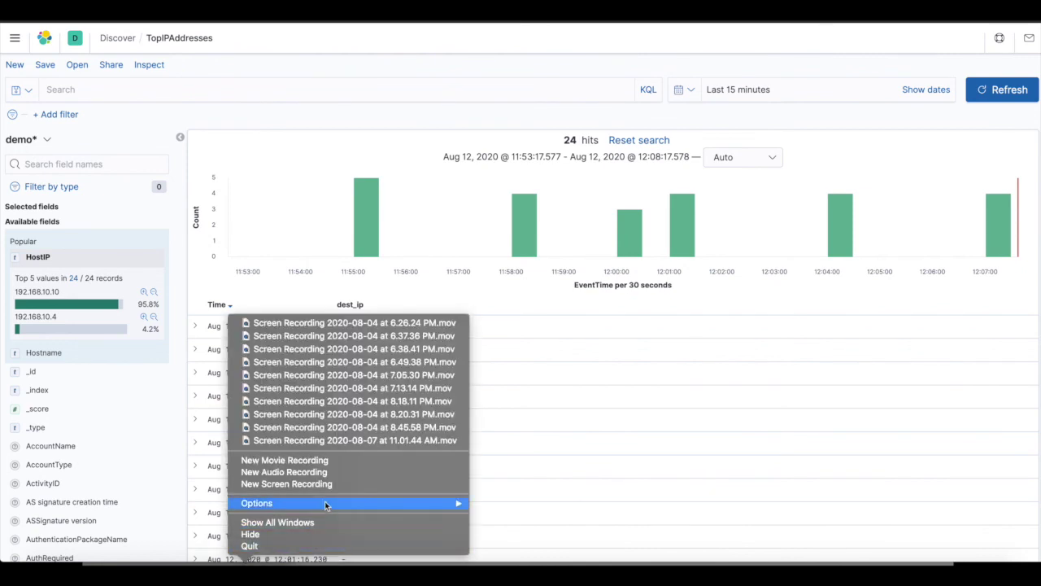
left_click(340, 484)
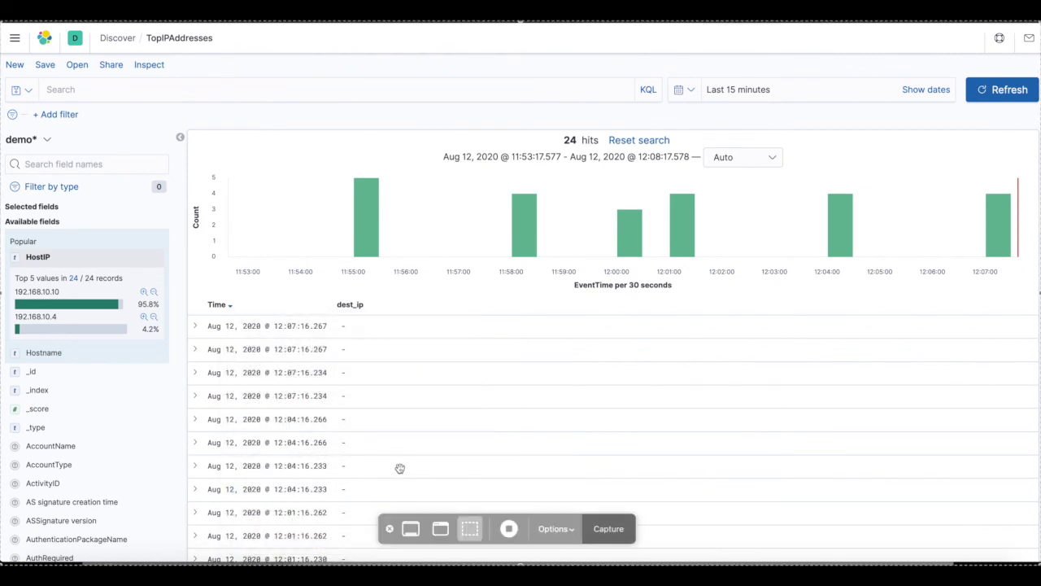